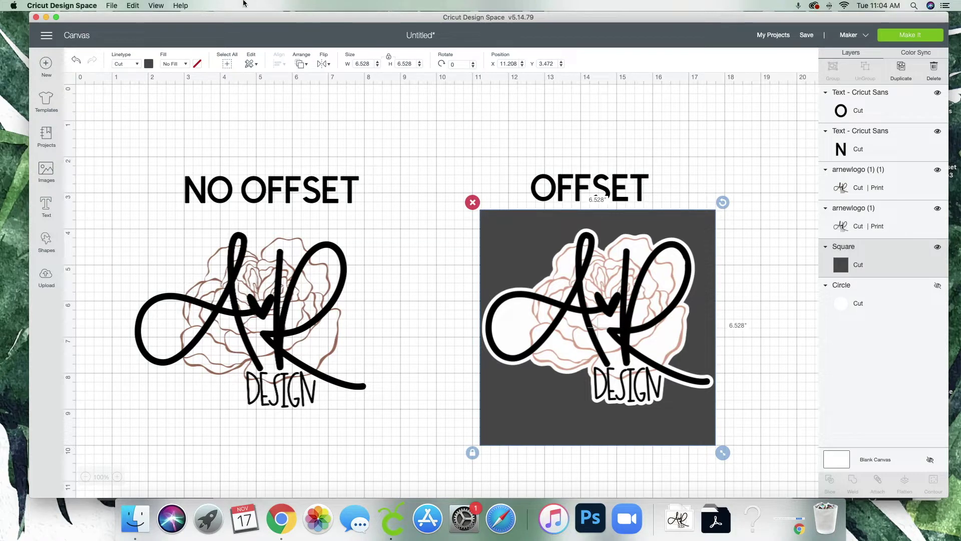
Step: Nudge the logo under the OFFSET heading and move the dark square behind the NO OFFSET logo
left_click(413, 192)
left_click_drag(595, 278, 601, 276)
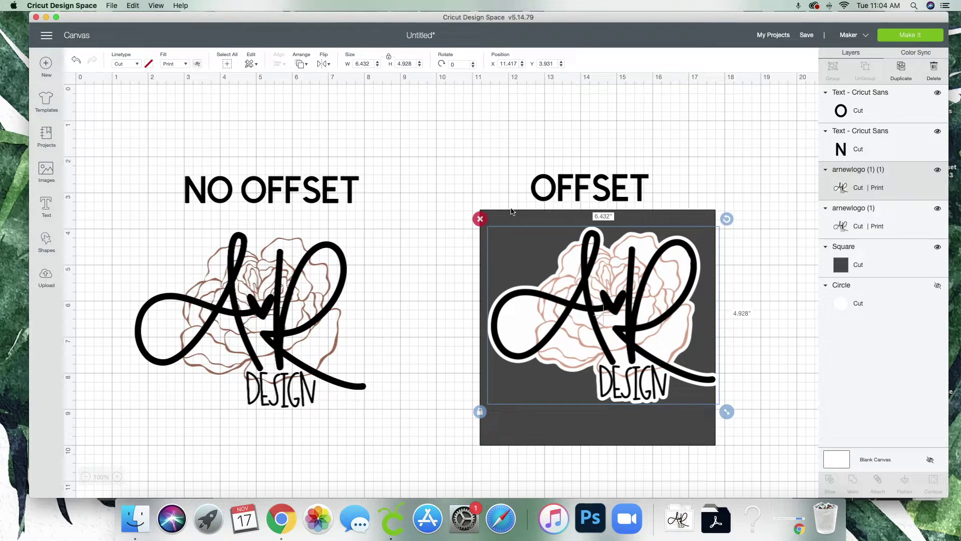
left_click(351, 234)
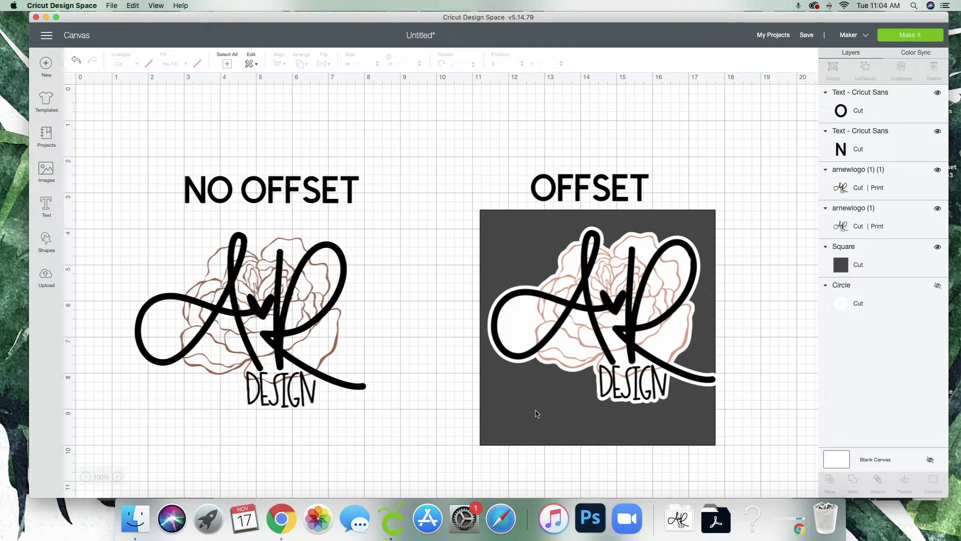
left_click_drag(540, 406, 466, 293)
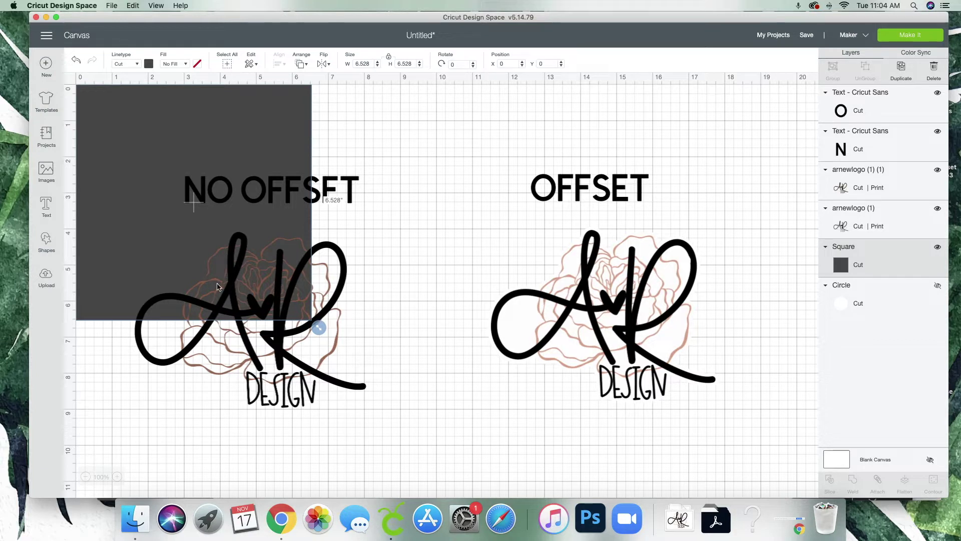
left_click_drag(217, 287, 214, 371)
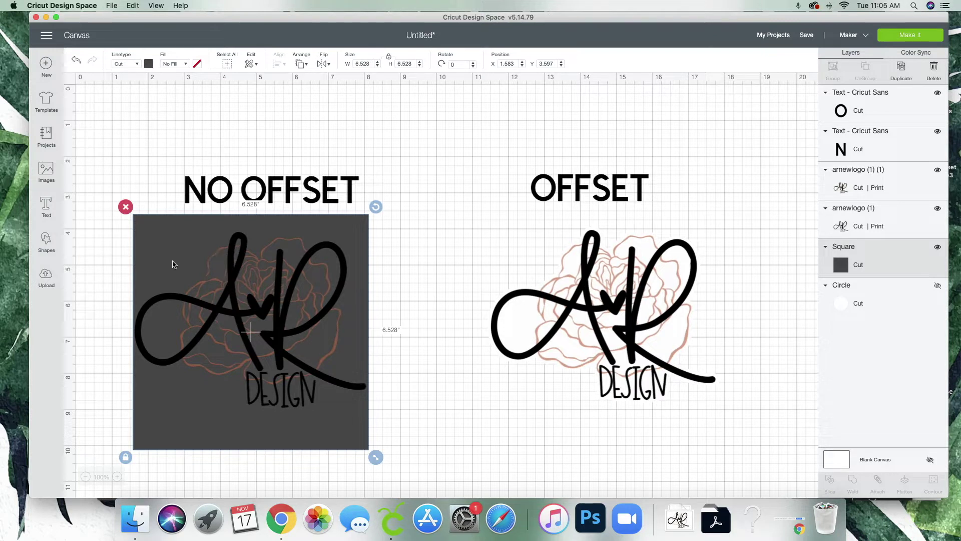
left_click_drag(167, 414, 167, 414)
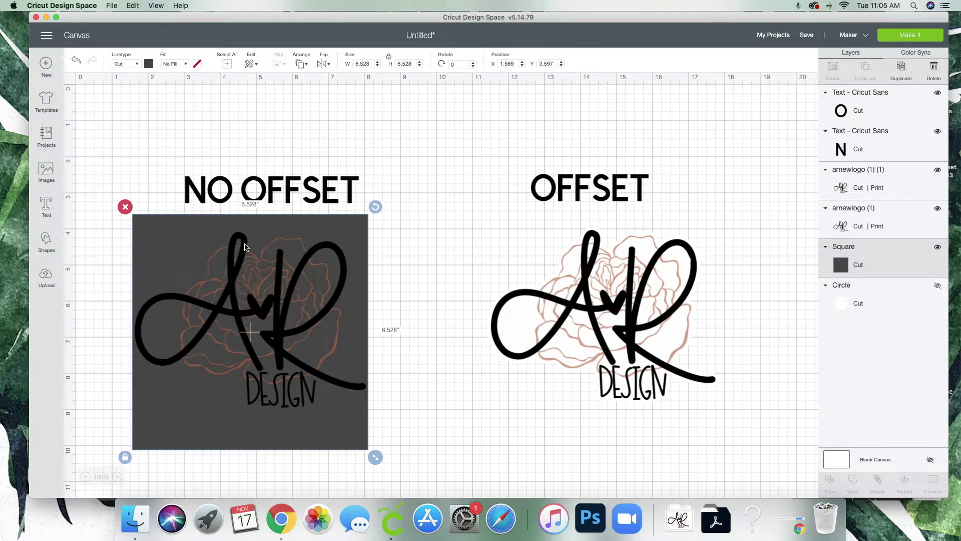
Step: Move the dark square back behind the OFFSET logo and shift the NO OFFSET logo slightly right
left_click_drag(194, 418, 547, 414)
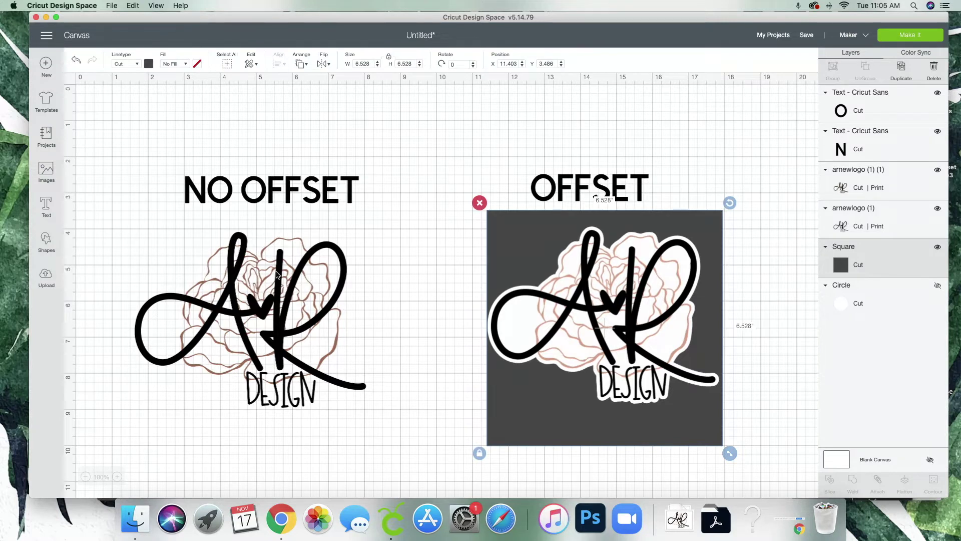
mouse_move(267, 284)
left_mouse_down()
mouse_move(284, 286)
mouse_move(274, 283)
left_mouse_up()
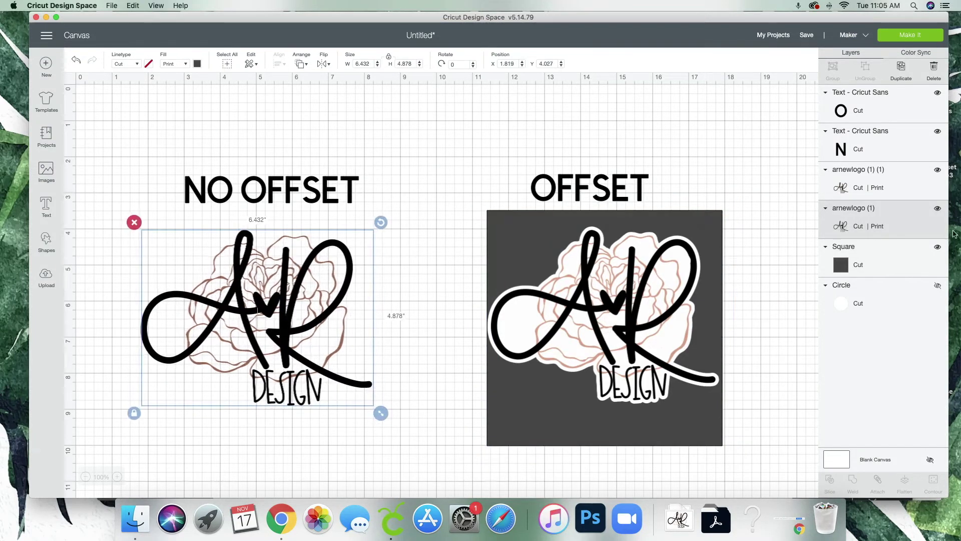
Step: Place the hidden white circle behind the NO OFFSET logo and flatten the two together
left_click(938, 286)
left_click(881, 295)
left_click_drag(216, 418, 296, 414)
left_click(463, 358)
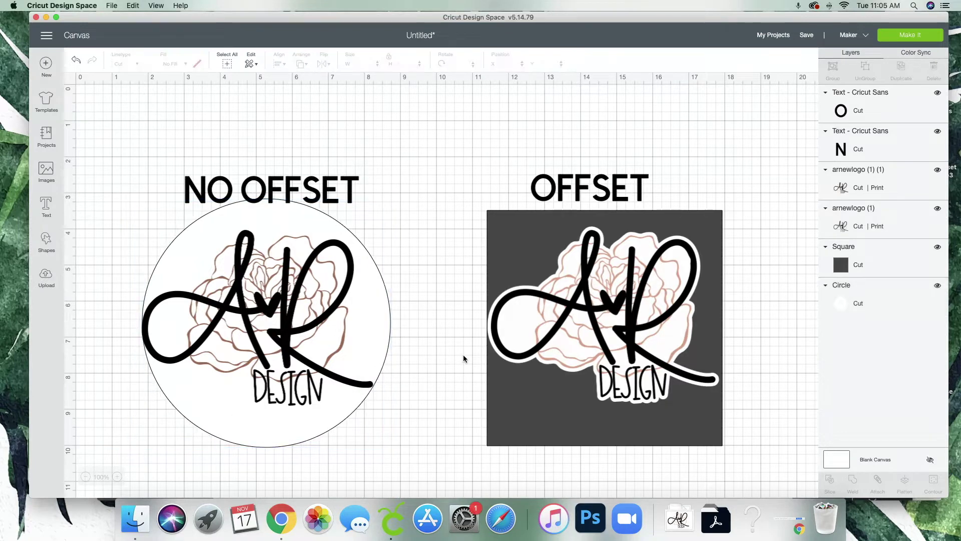
left_click_drag(447, 266, 148, 447)
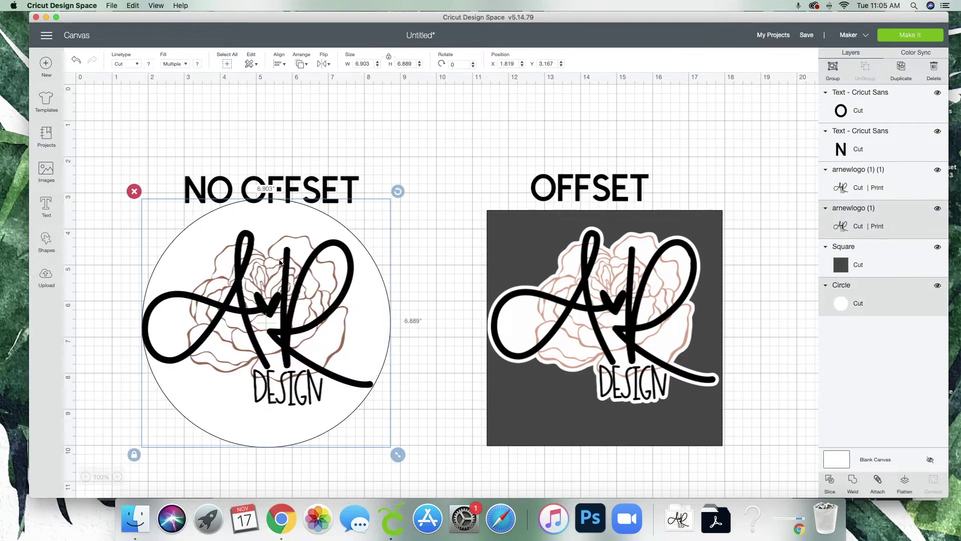
left_click(899, 490)
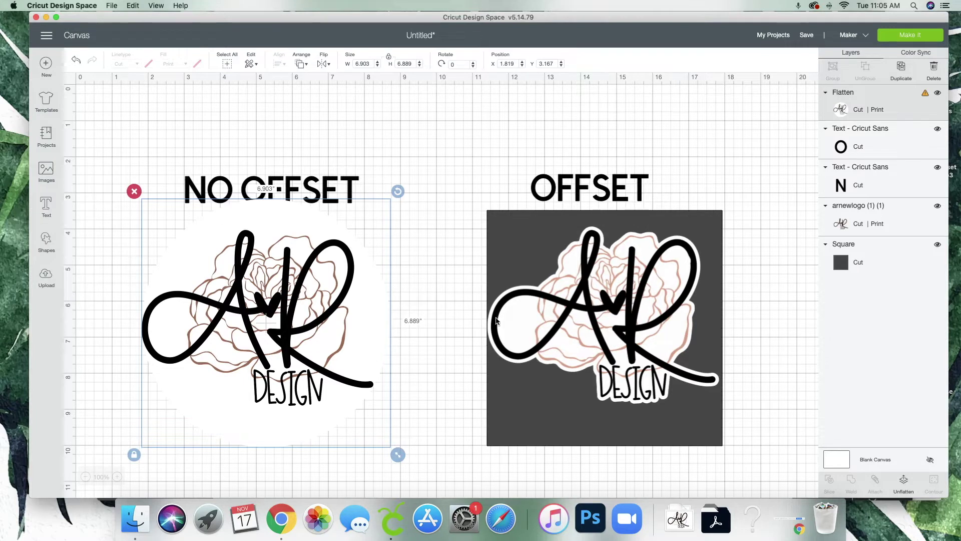
Step: Reposition the OFFSET logo slightly higher on the dark square and deselect it
left_click_drag(627, 307, 626, 298)
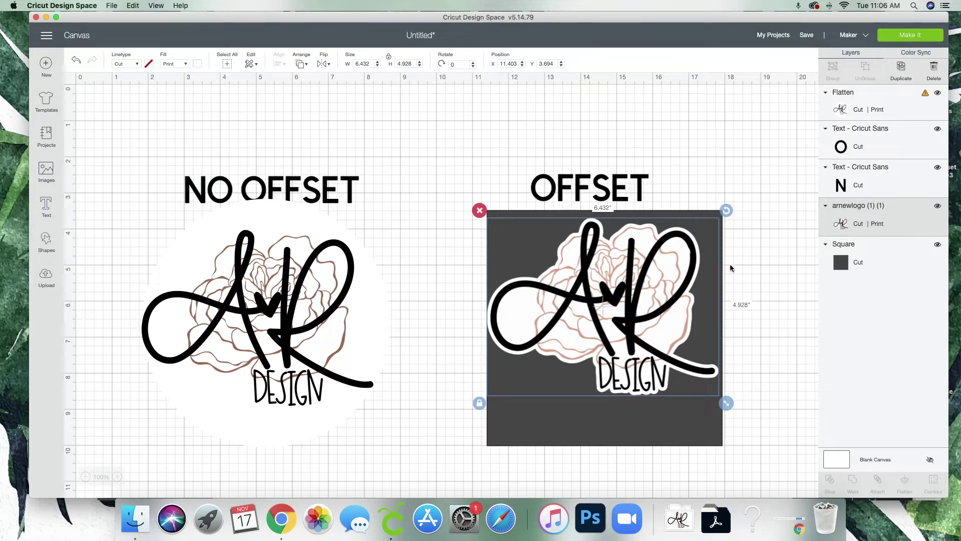
left_click_drag(606, 290, 606, 296)
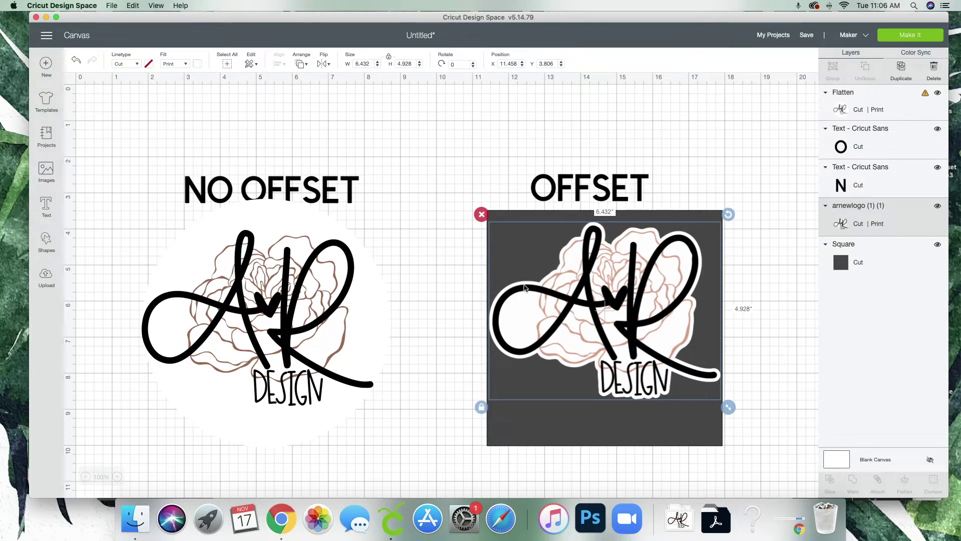
left_click(455, 271)
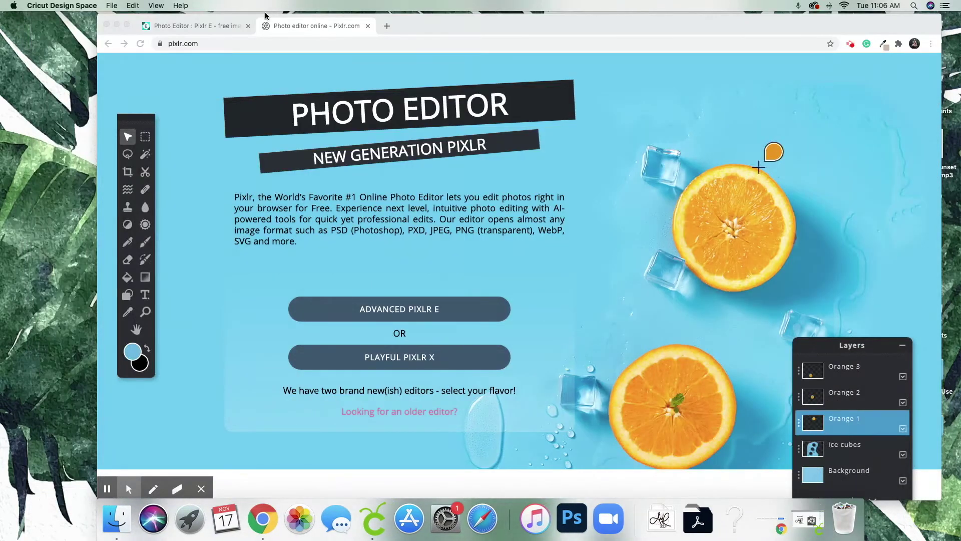
Step: Switch to pixlr.com in Chrome and open the logo image without an offset in the Advanced Pixlr E editor
left_click_drag(447, 28, 414, 26)
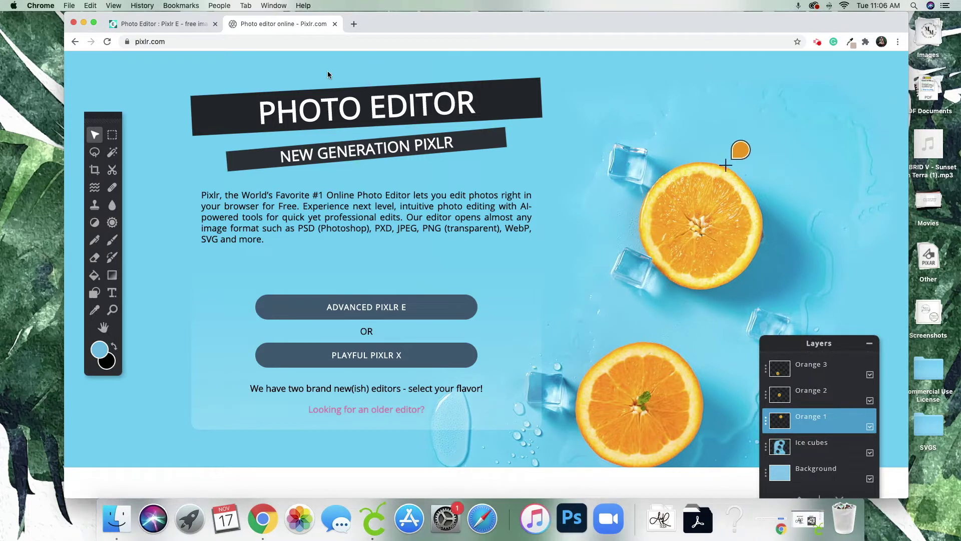
left_click(245, 41)
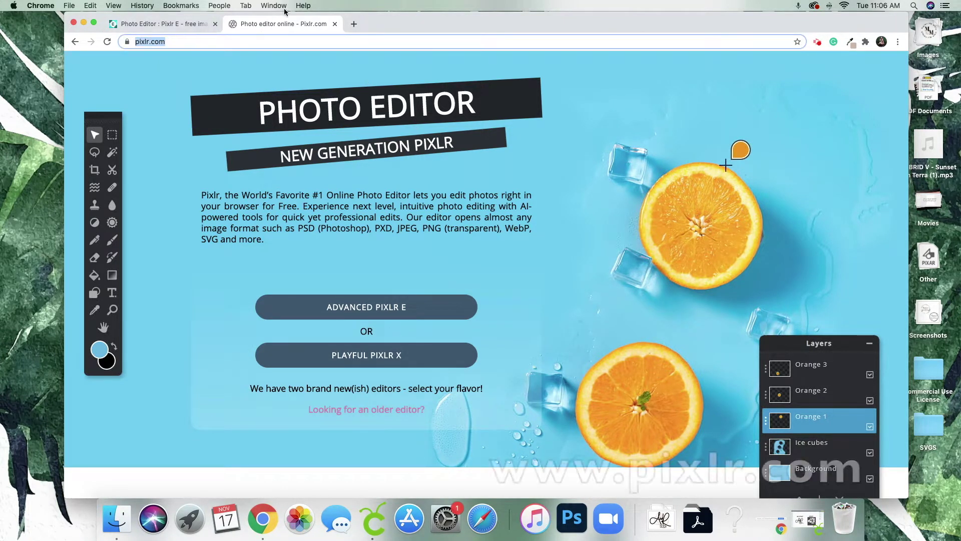
scroll(350, 86, "up", 3)
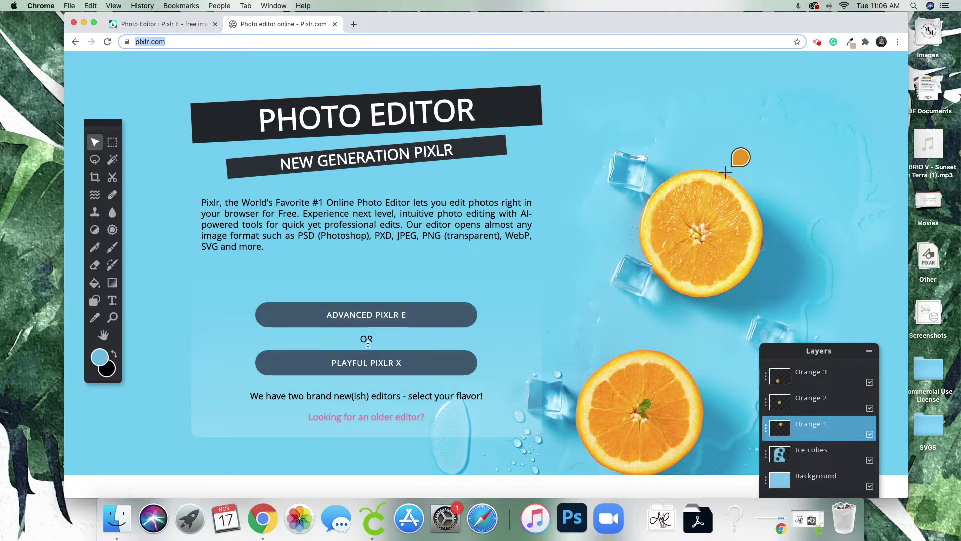
left_click(436, 319)
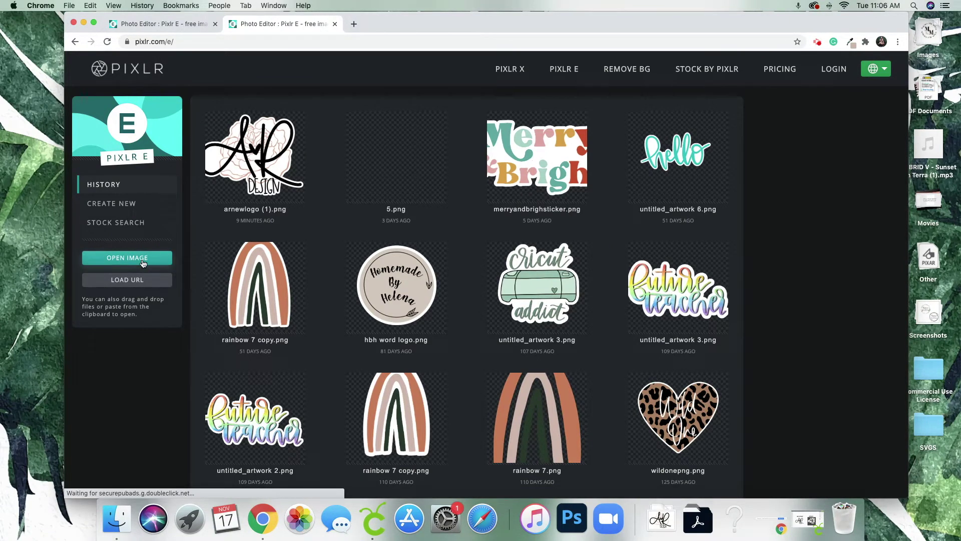
left_click(143, 263)
key("Escape")
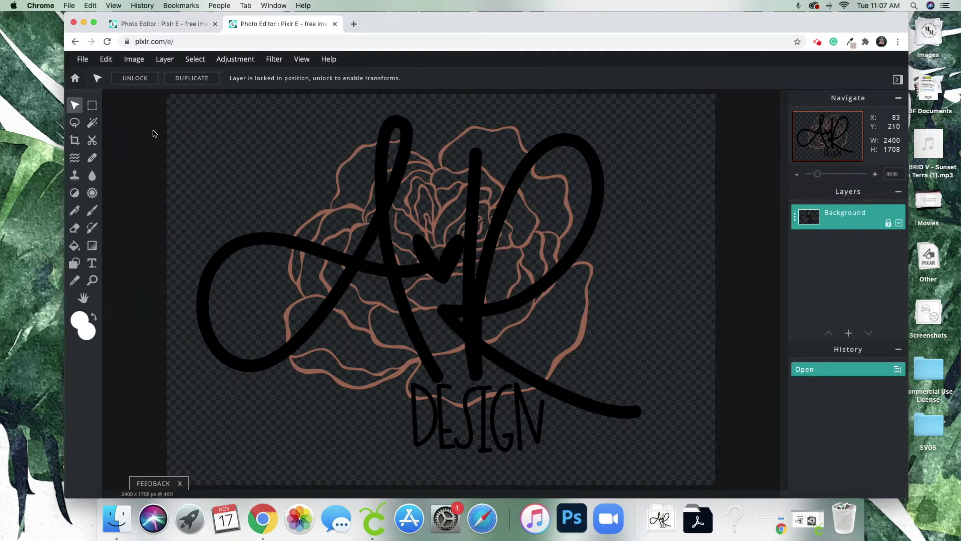
left_click(95, 124)
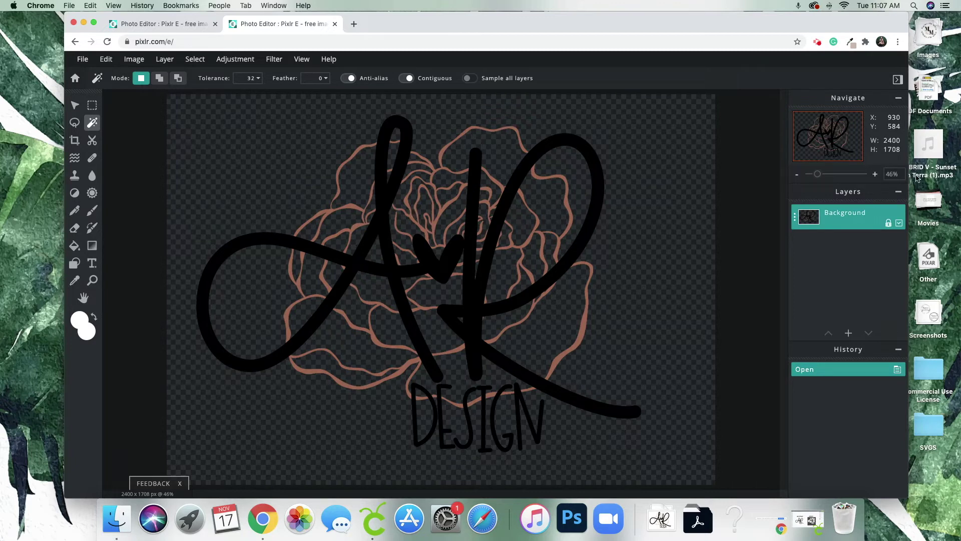
left_click(379, 227)
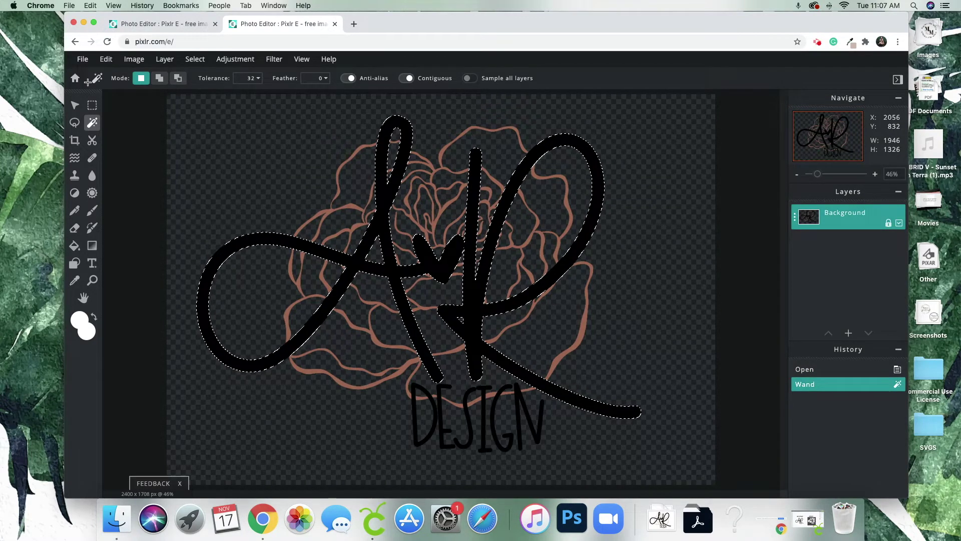
left_click(195, 128)
key("m")
right_click(230, 145)
left_click(143, 159)
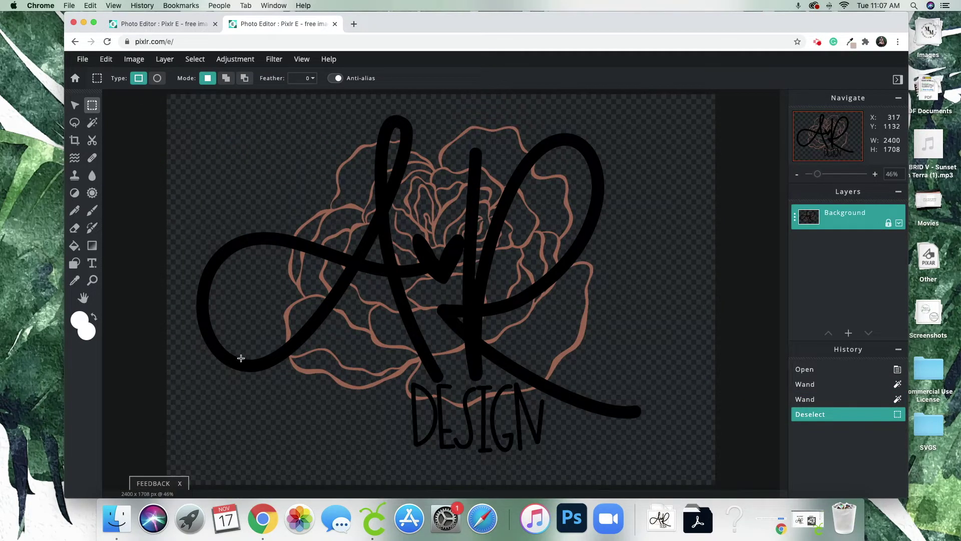
Step: Examine the transparent margin around the logo artwork at different zoom levels
scroll(458, 470, "down", 3)
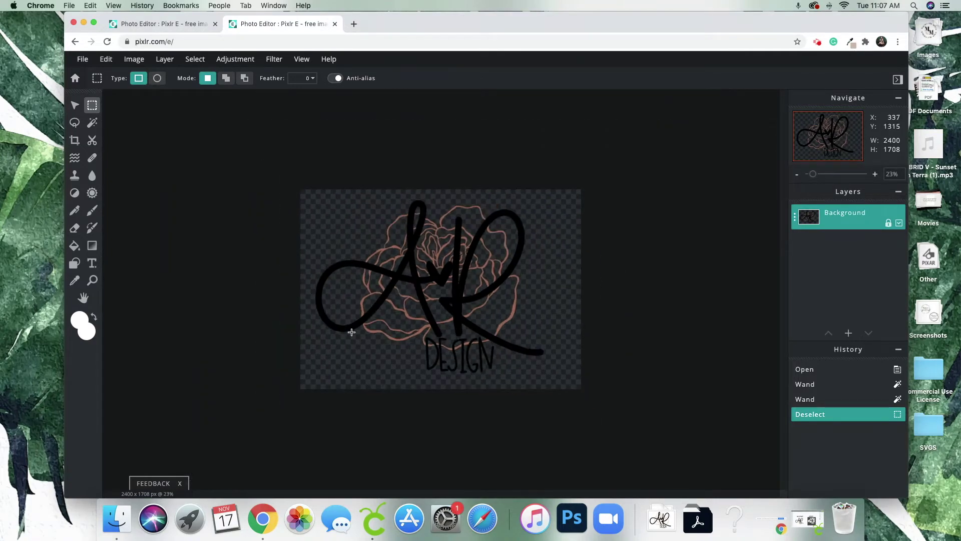
scroll(357, 326, "up", 3)
scroll(369, 322, "down", 5)
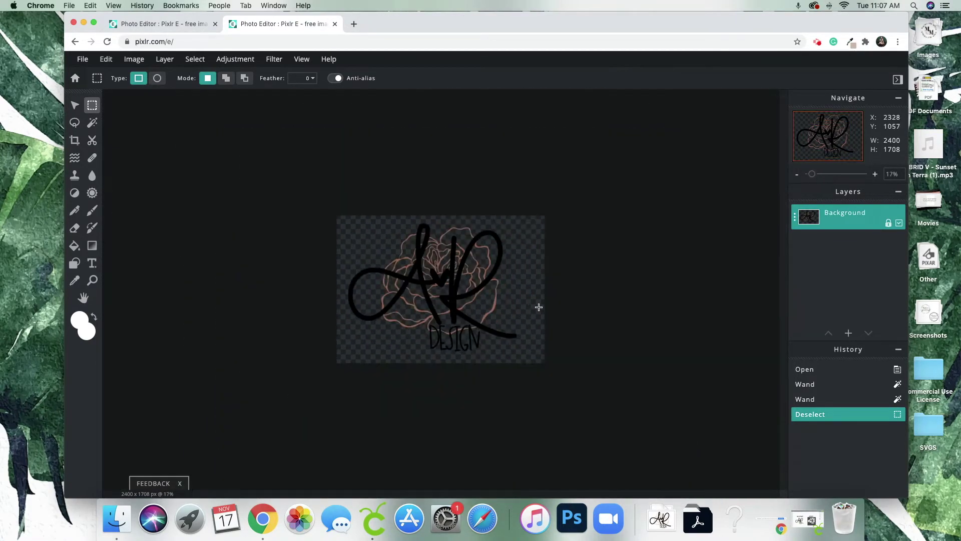
scroll(664, 295, "up", 3)
scroll(664, 295, "up", 1)
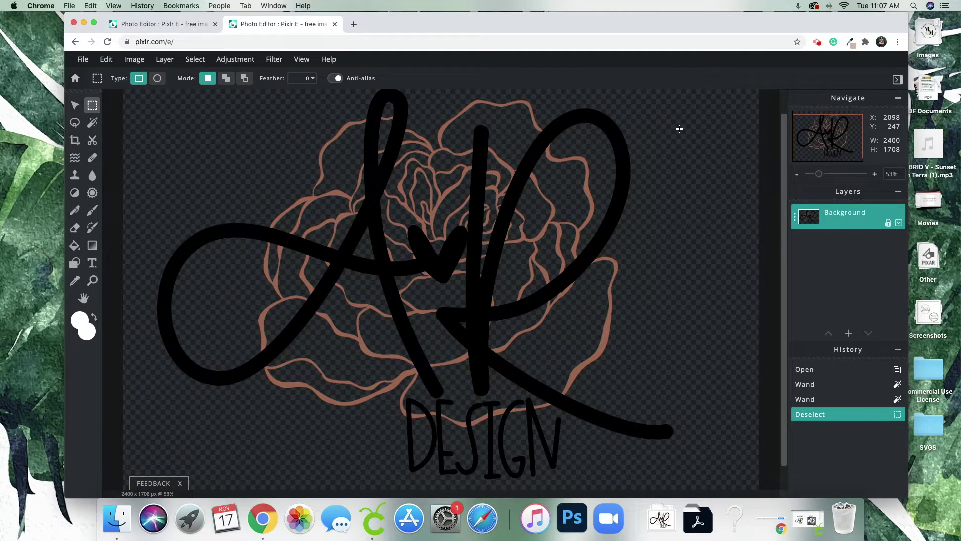
scroll(679, 129, "down", 2)
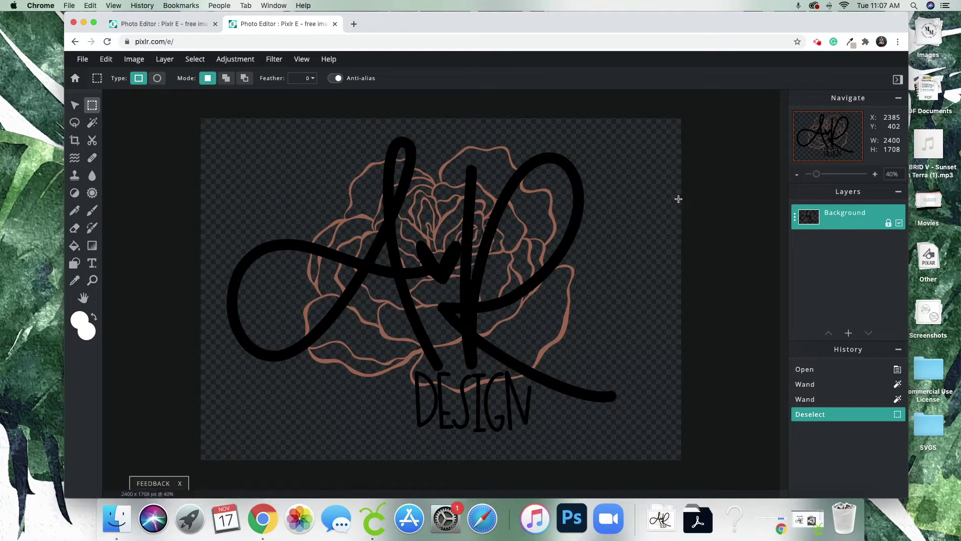
scroll(679, 199, "down", 5)
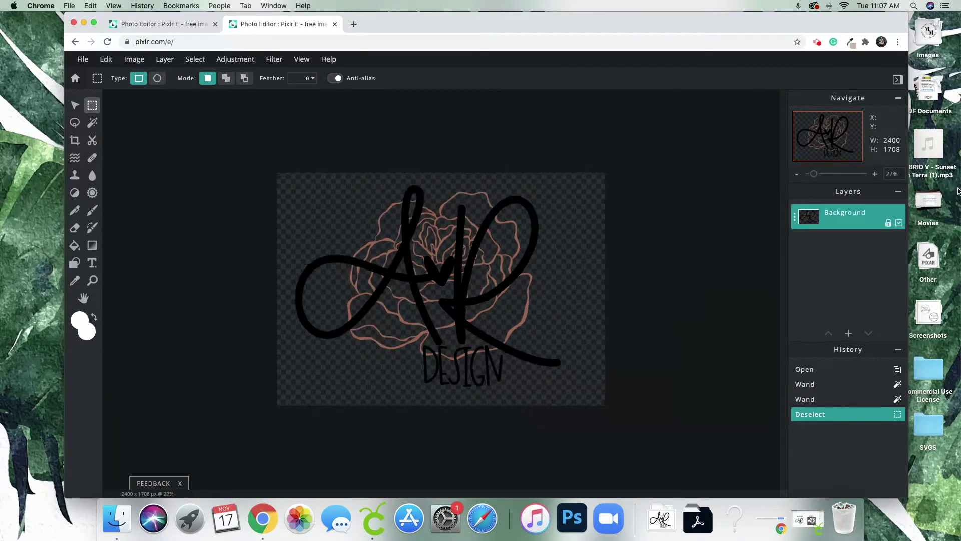
scroll(758, 210, "up", 7)
scroll(758, 210, "down", 1)
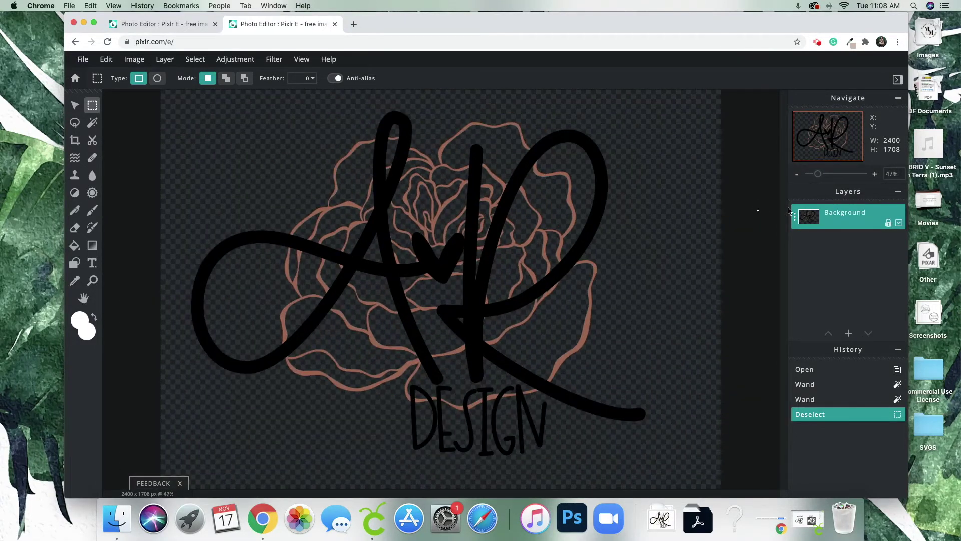
Step: Unlock the Background layer and crop the empty space at both sides of the logo to a width of 2020 px
left_click(889, 223)
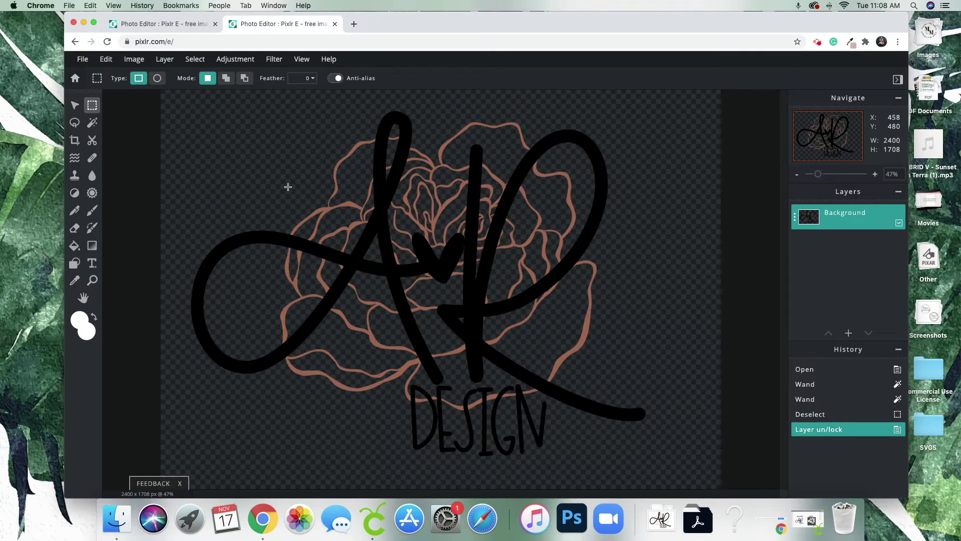
left_click(74, 141)
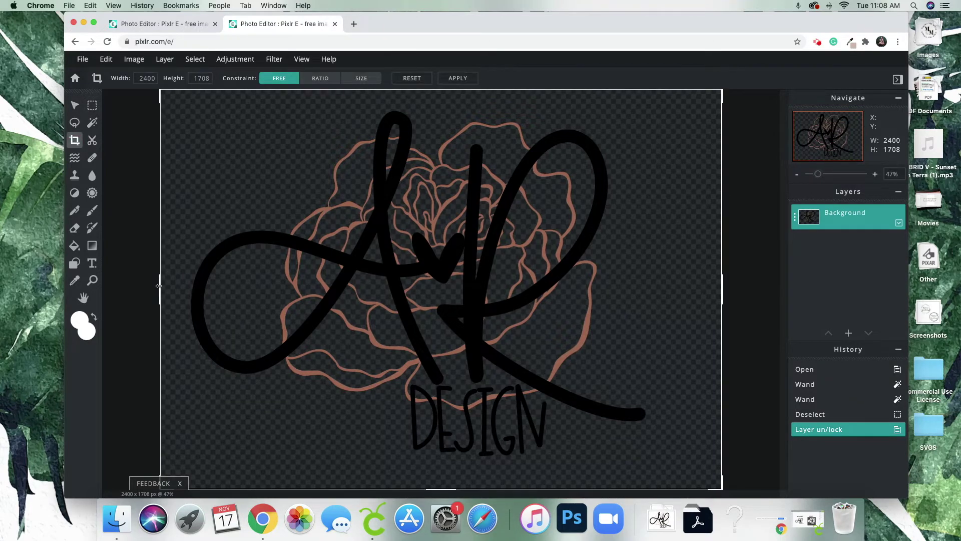
left_click_drag(162, 288, 183, 284)
left_click_drag(724, 286, 657, 285)
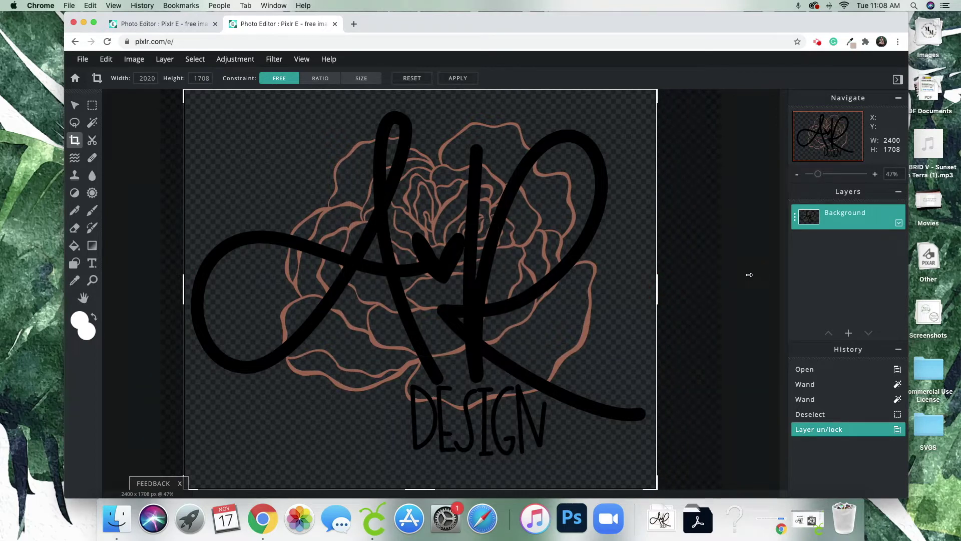
left_click(92, 105)
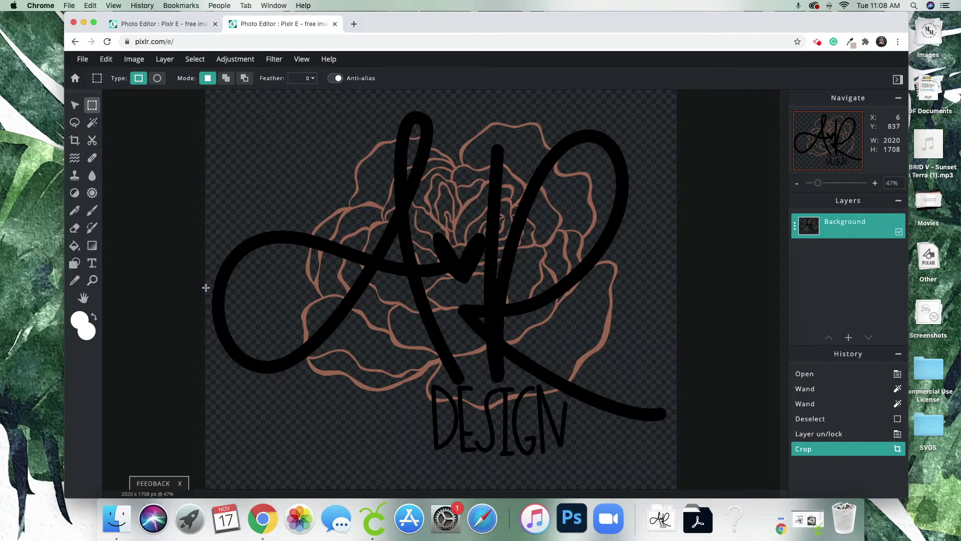
Step: Resize the canvas to 2220 px wide and 1908 px high, keeping the centre anchor point
left_click(134, 59)
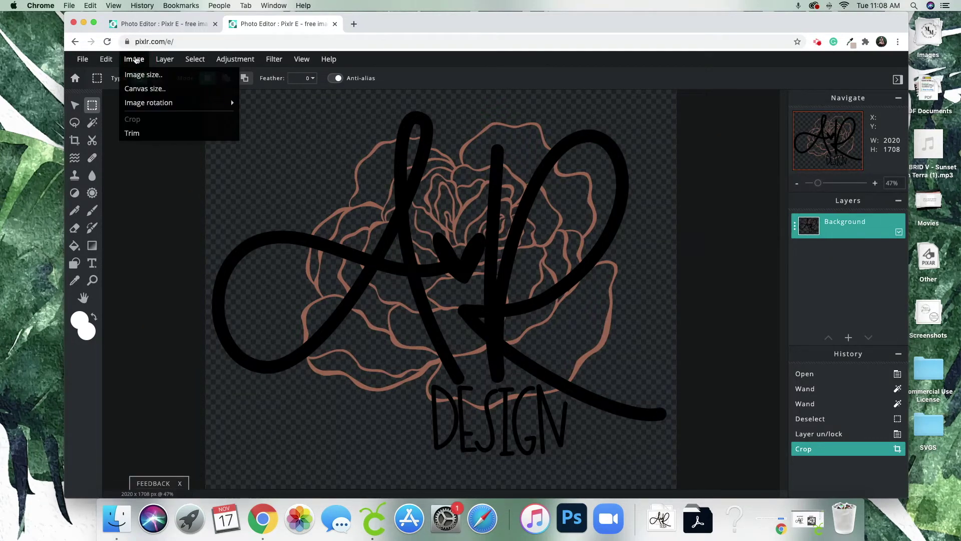
left_click(148, 91)
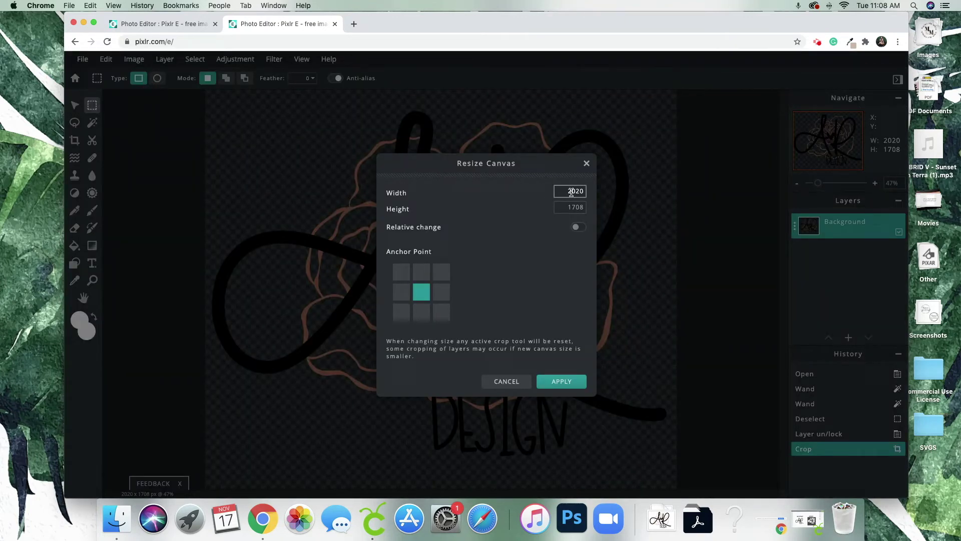
left_click_drag(574, 191, 585, 191)
type("220")
key("Tab")
type("190")
key("Return")
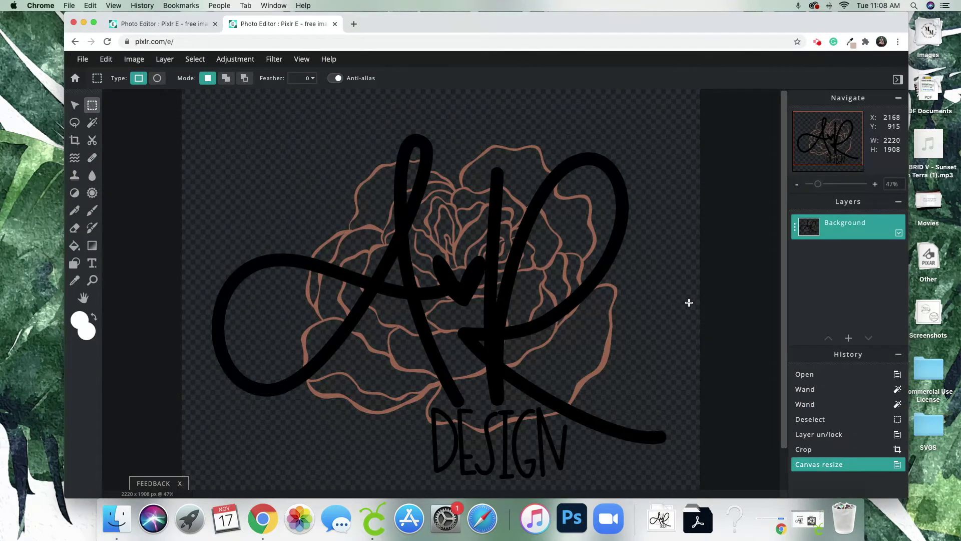
scroll(690, 301, "down", 1)
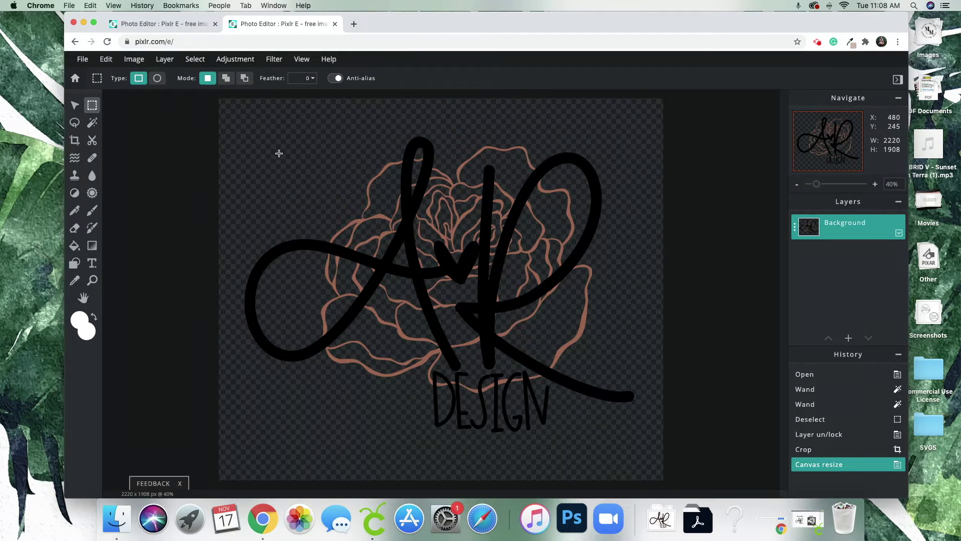
Step: Apply a white Outer glow to the logo with size 22 px, feather 0% and opacity 100%
left_click(274, 60)
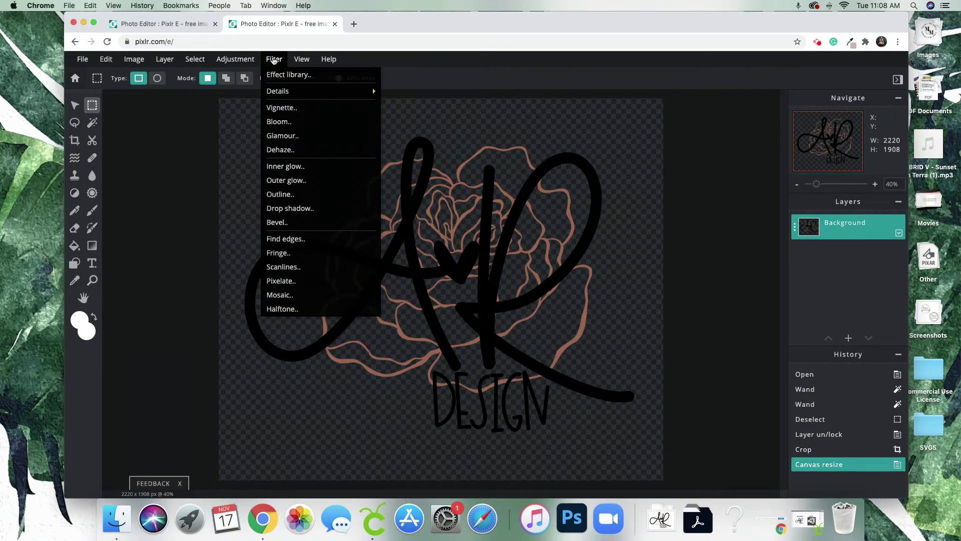
left_click(297, 185)
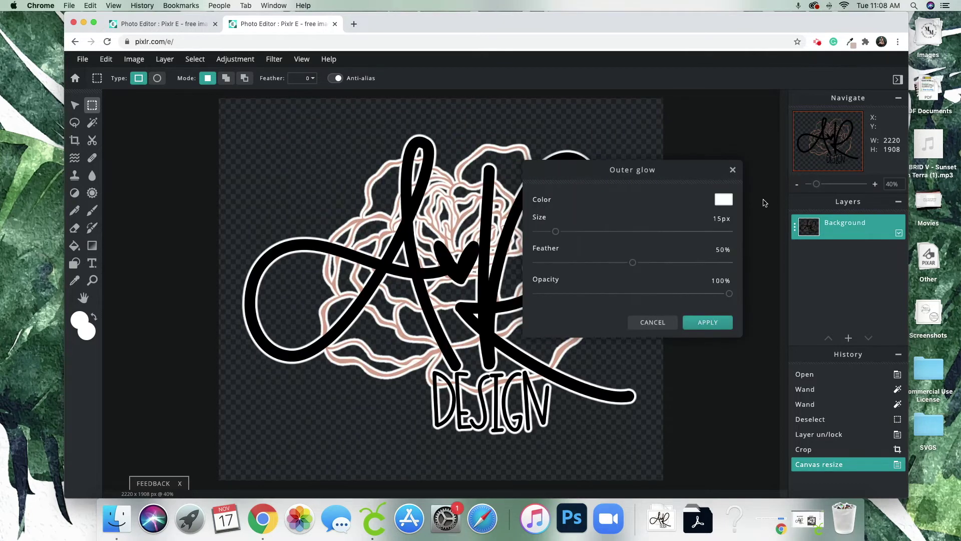
left_click_drag(591, 170, 713, 146)
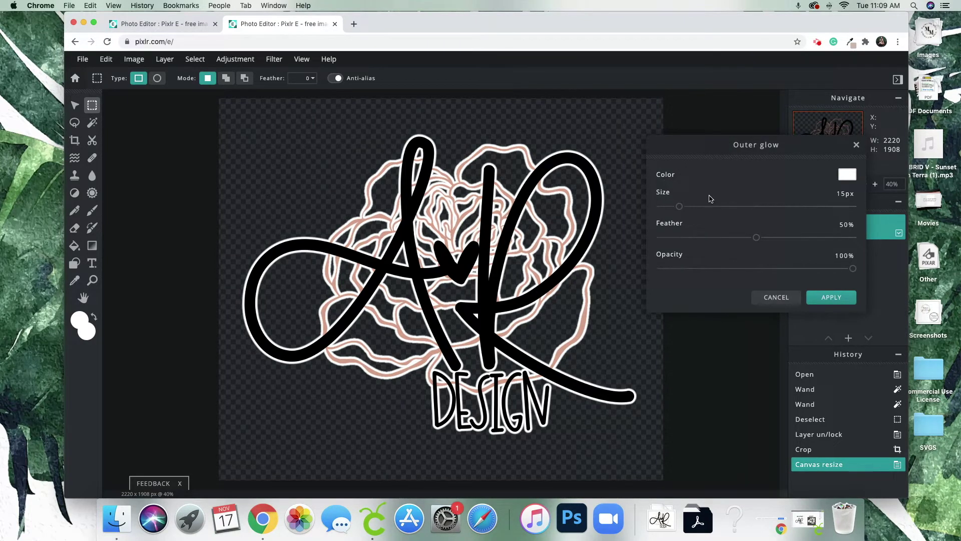
left_click_drag(757, 242, 652, 239)
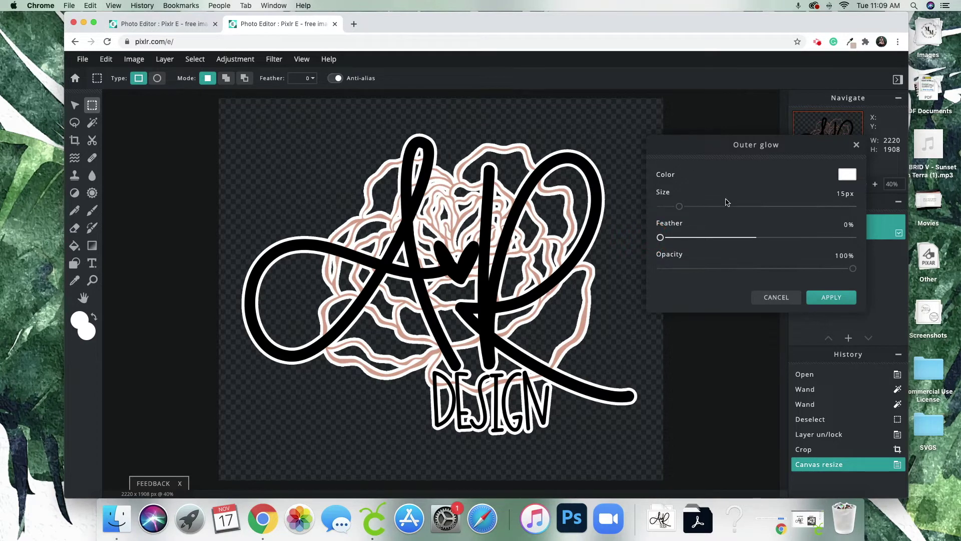
mouse_move(661, 239)
left_mouse_down()
mouse_move(835, 239)
mouse_move(653, 242)
left_mouse_up()
left_click_drag(682, 211, 684, 211)
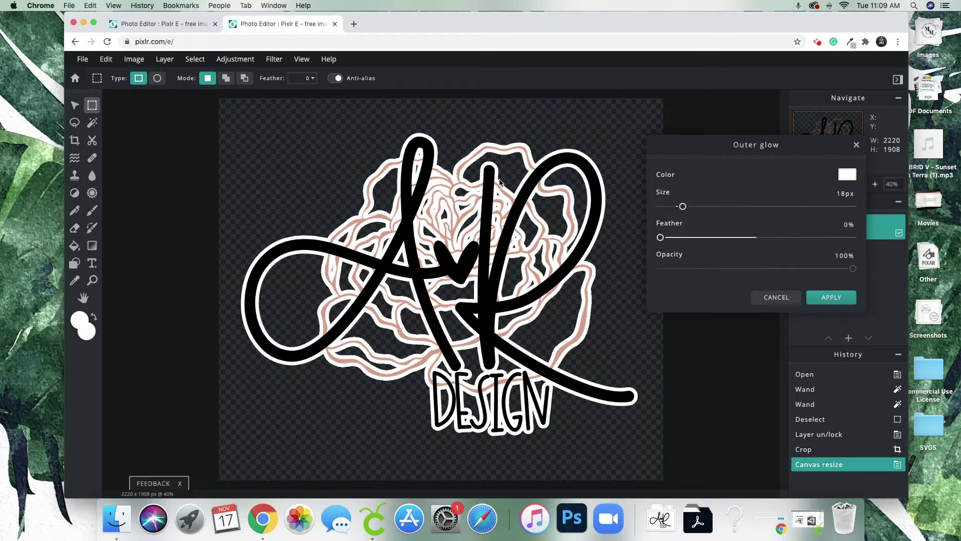
left_click(684, 207)
left_click_drag(685, 210, 689, 207)
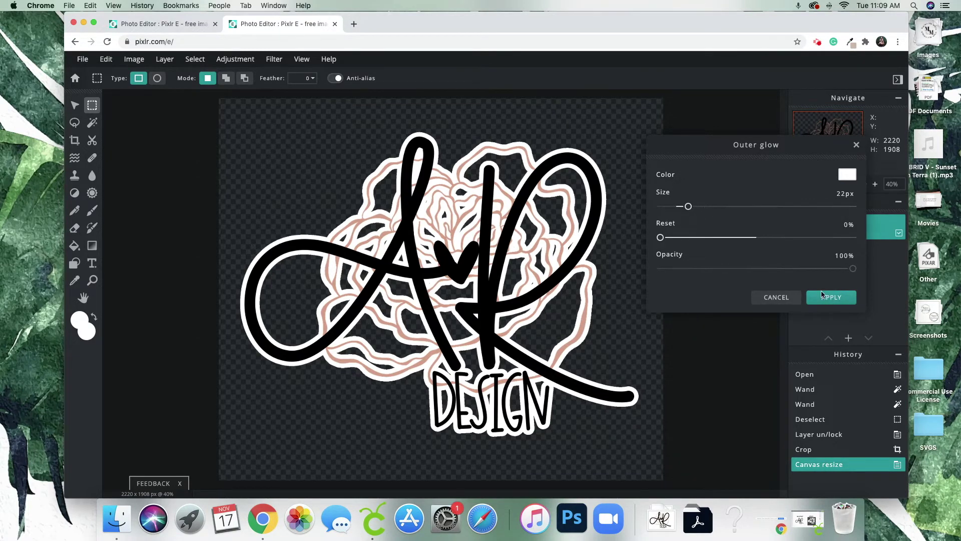
left_click(837, 303)
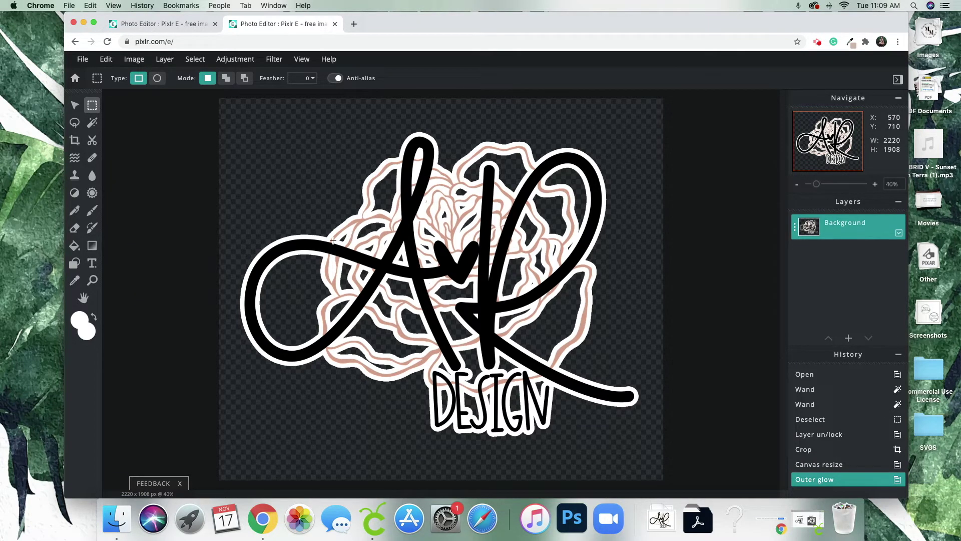
Step: Paint white along the inside of the A's large loop with an 80 px brush at 0% softness
left_click(93, 210)
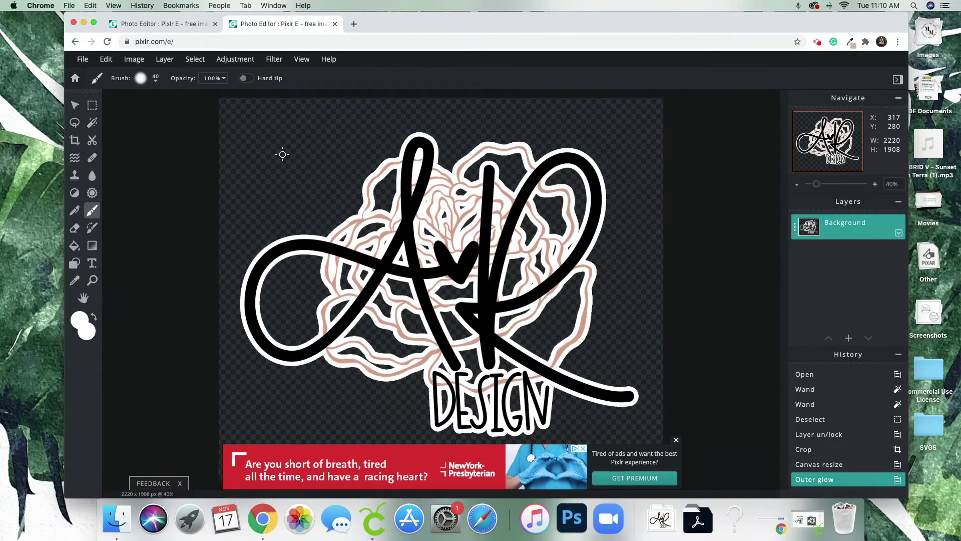
left_click(676, 439)
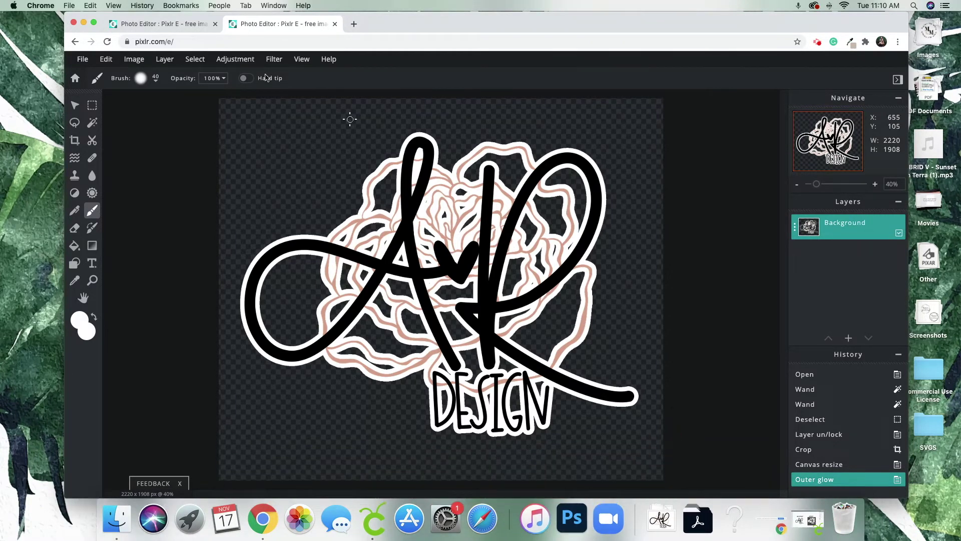
left_click(139, 80)
left_click_drag(162, 143, 128, 149)
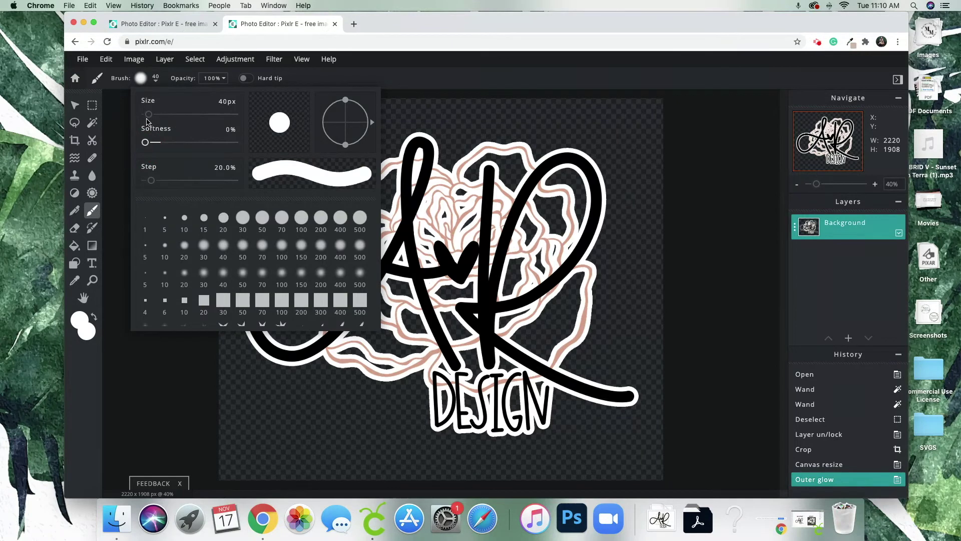
left_click_drag(148, 116, 151, 117)
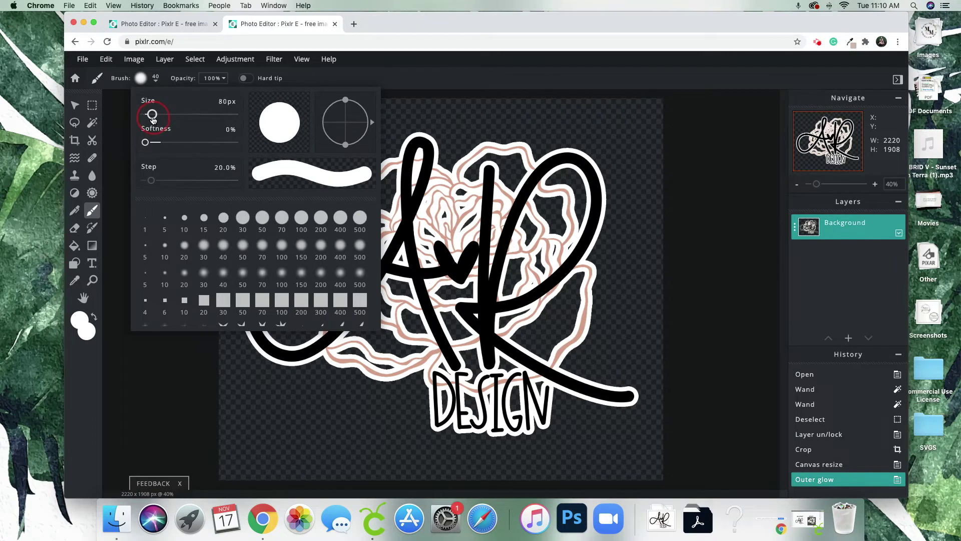
left_click(140, 354)
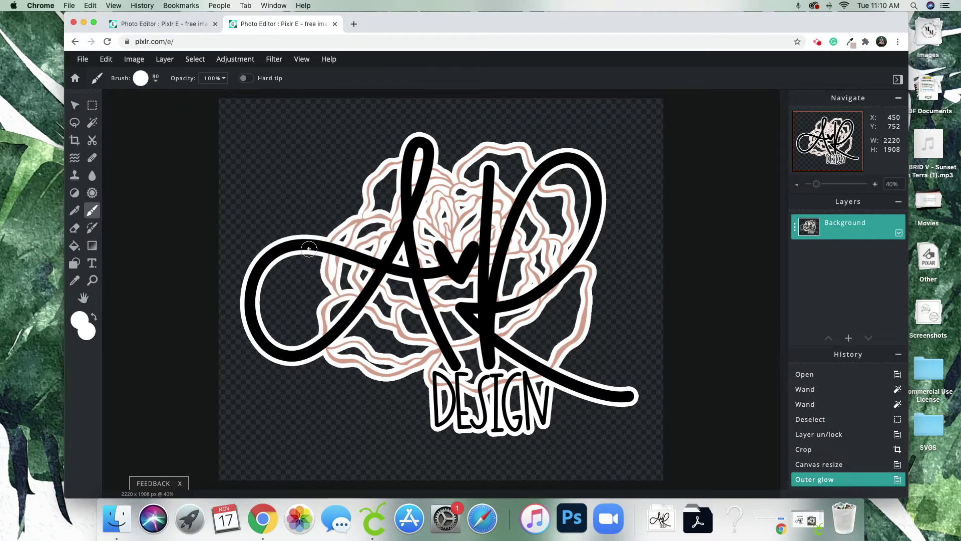
mouse_move(320, 260)
left_mouse_down()
mouse_move(283, 267)
mouse_move(266, 314)
left_mouse_up()
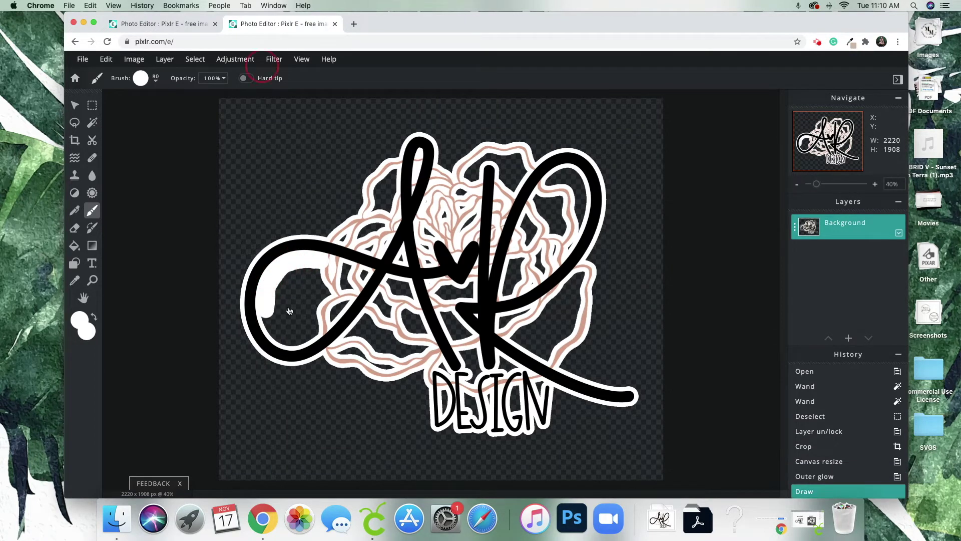
Step: Fill the transparent gaps inside the A's loop, the rose's left petals and around the letters' centre with white
left_click(75, 245)
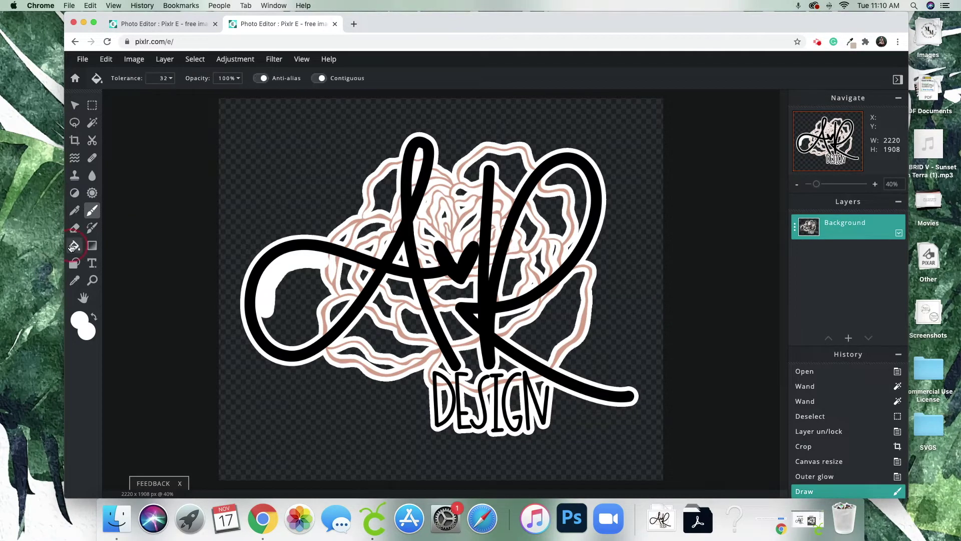
left_click(307, 285)
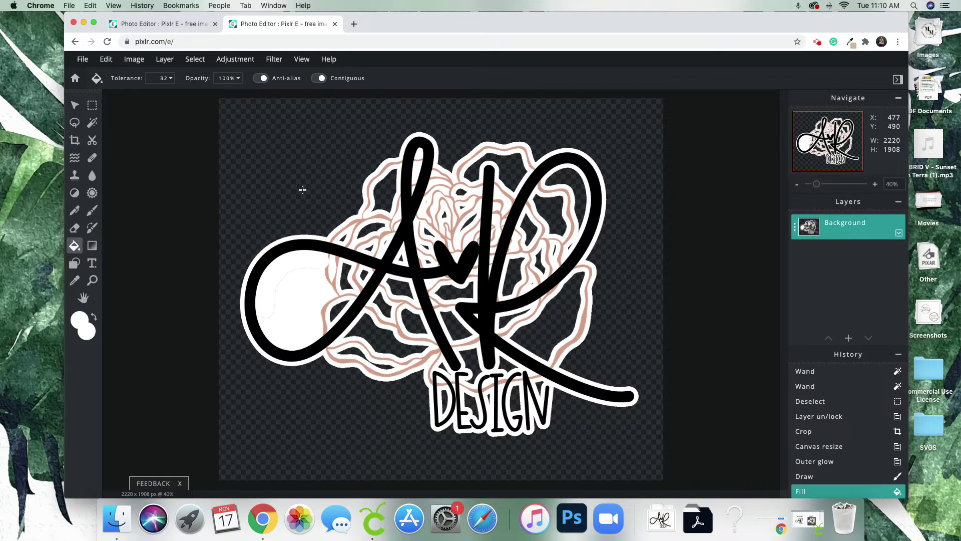
left_click(346, 277)
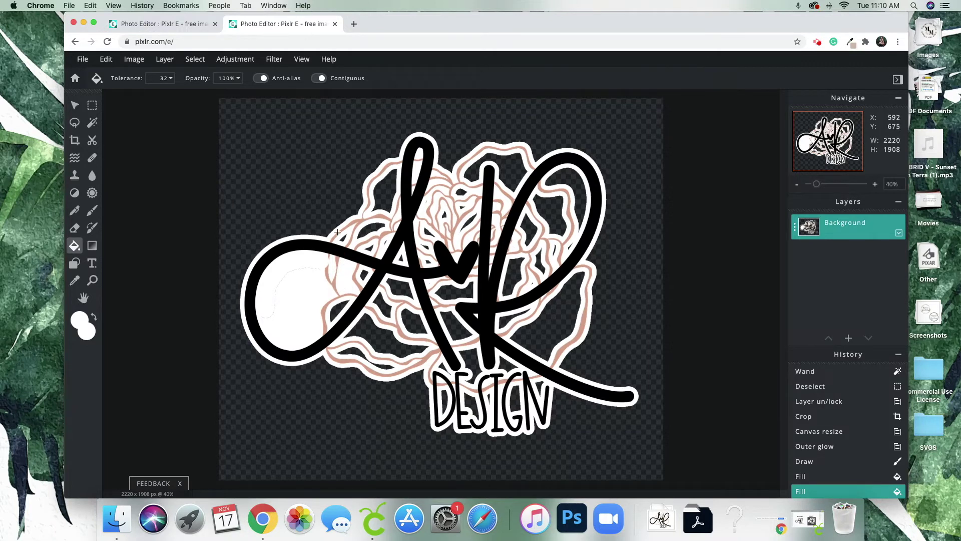
left_click(367, 228)
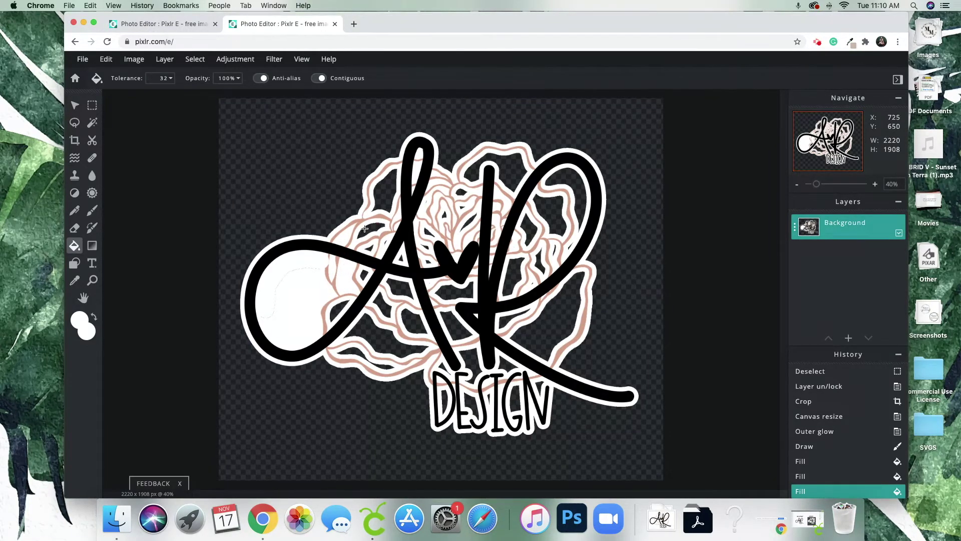
left_click(365, 228)
left_click(387, 189)
left_click(339, 310)
left_click(361, 357)
left_click(375, 316)
left_click(377, 300)
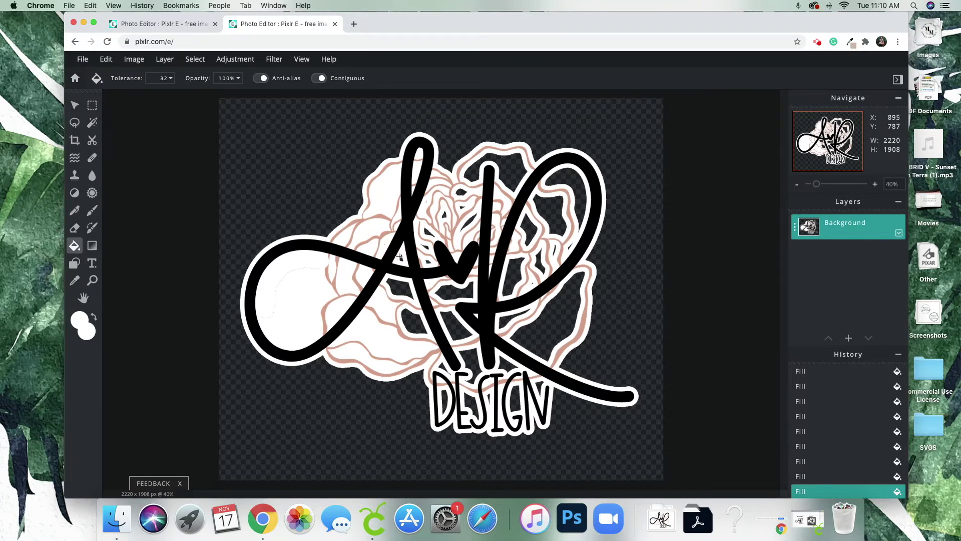
left_click(409, 289)
left_click(412, 315)
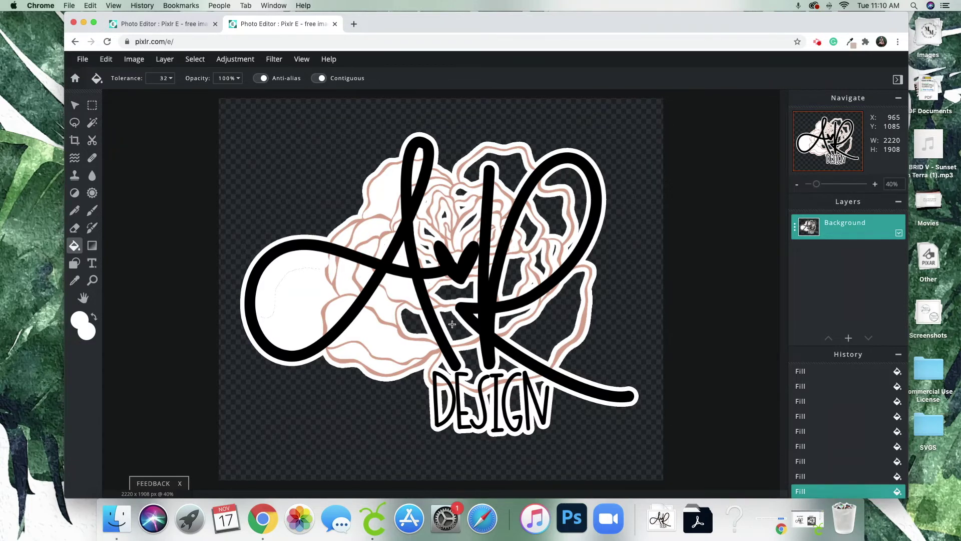
left_click(452, 323)
left_click(428, 261)
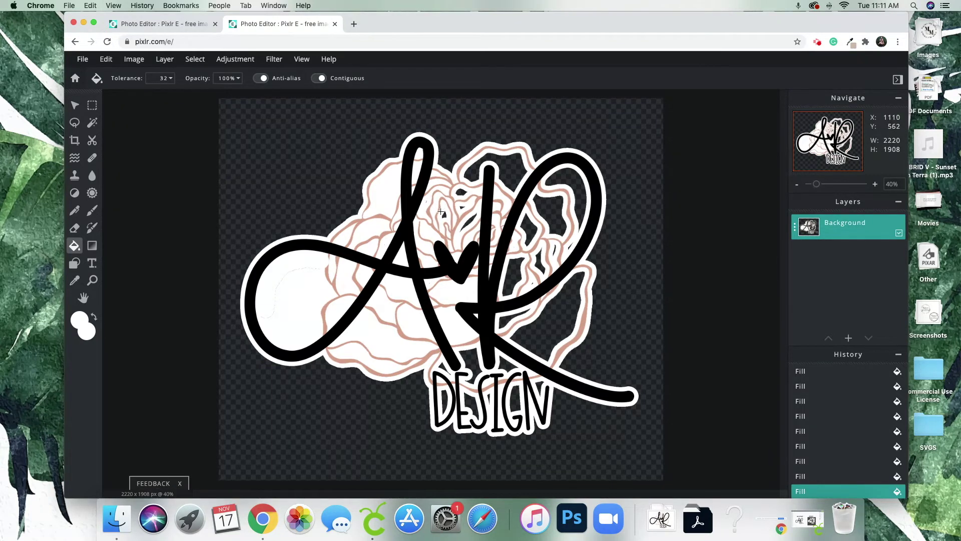
Step: Fill the transparent gaps in the rose's centre and right petals, inside the R and above DESIGN with white
left_click(445, 214)
left_click(470, 220)
left_click(508, 170)
left_click(550, 215)
left_click(565, 179)
left_click(529, 229)
left_click(538, 259)
left_click(515, 276)
left_click(532, 284)
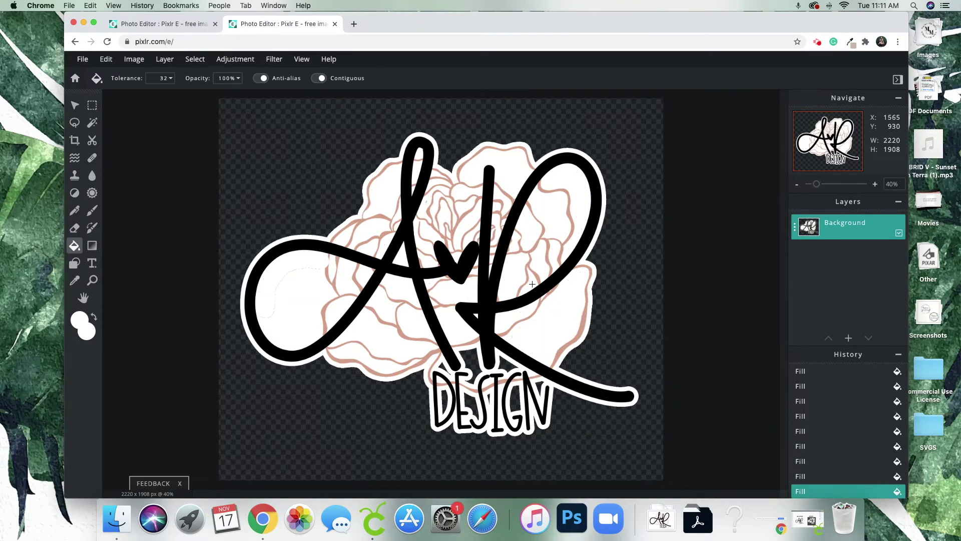
left_click(447, 369)
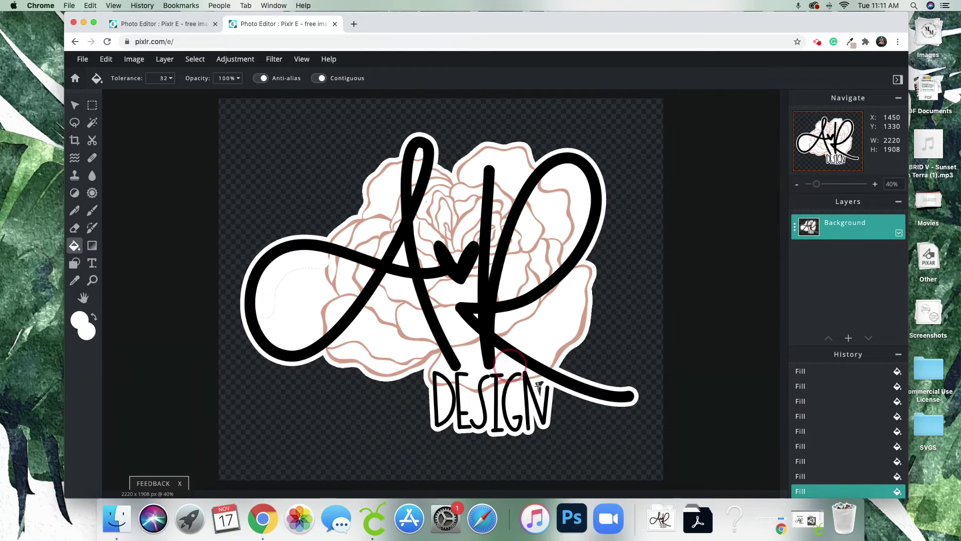
Step: Paint white over the faint leftover line inside the A's large loop with the 80 px brush
scroll(246, 321, "down", 4)
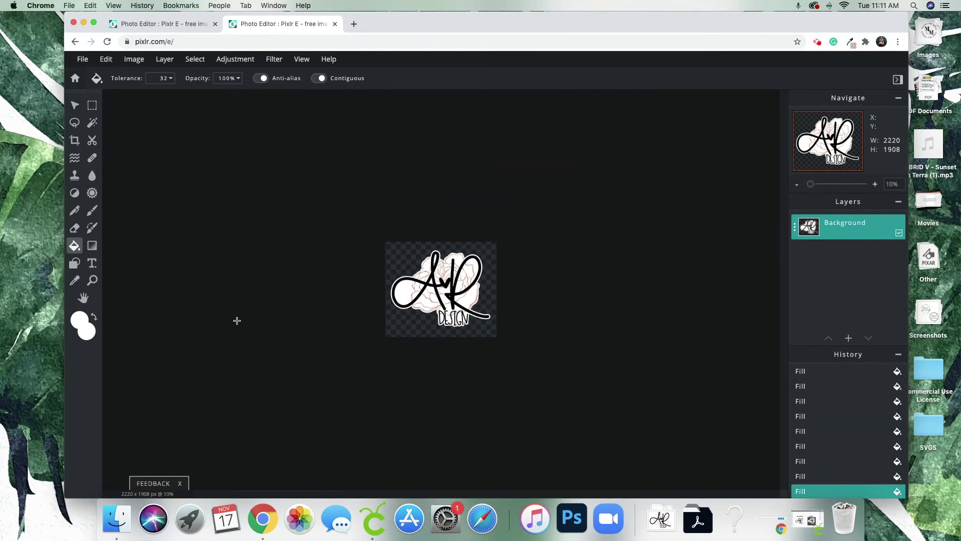
scroll(238, 321, "up", 7)
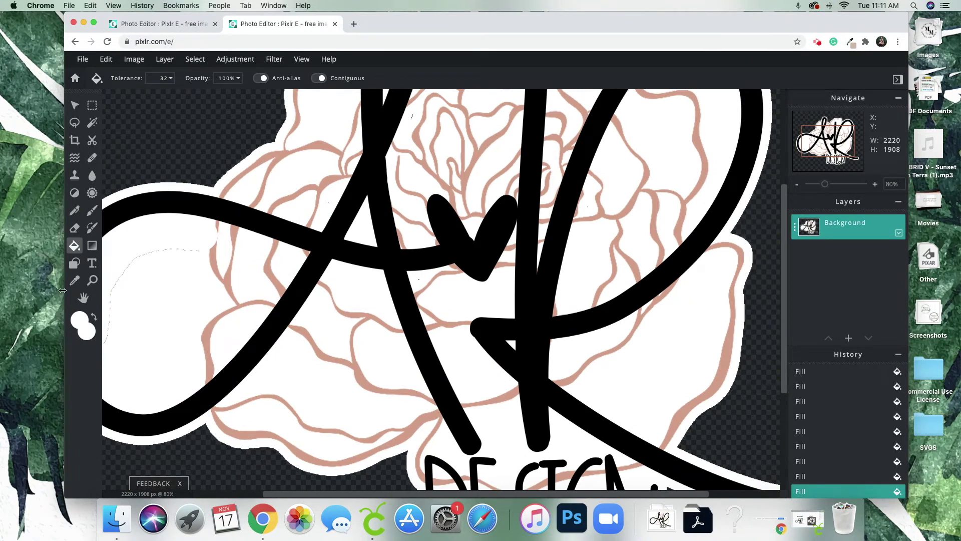
left_click(92, 210)
left_click_drag(170, 256, 120, 269)
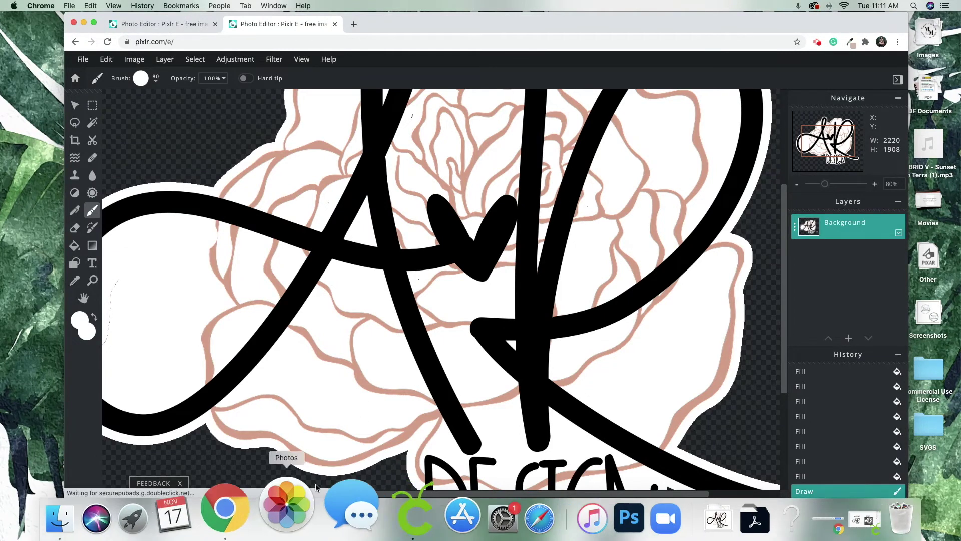
left_click_drag(361, 494, 325, 494)
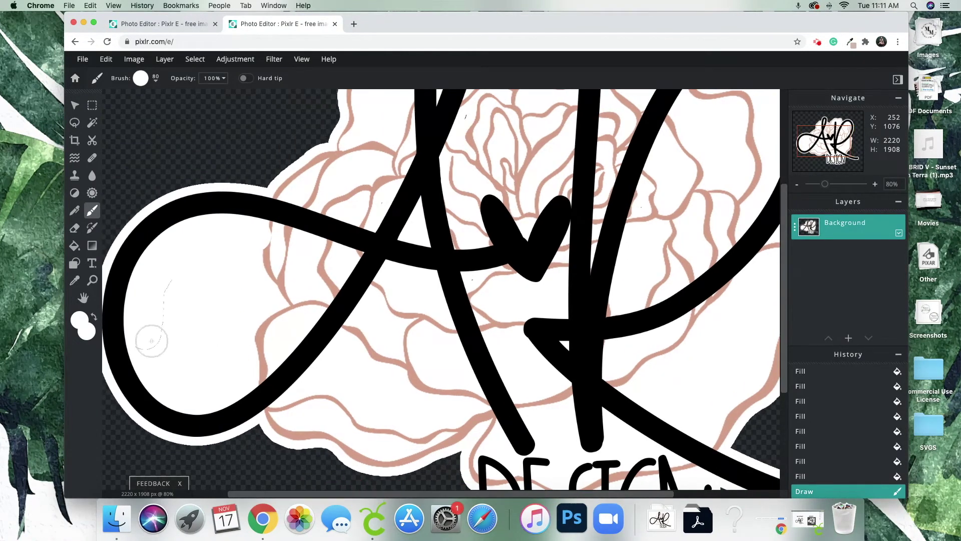
mouse_move(150, 343)
left_mouse_down()
mouse_move(169, 322)
mouse_move(183, 267)
left_mouse_up()
Step: Try to cover the small speck beside the A with a 58 px brush, and undo the stroke
scroll(636, 412, "down", 10)
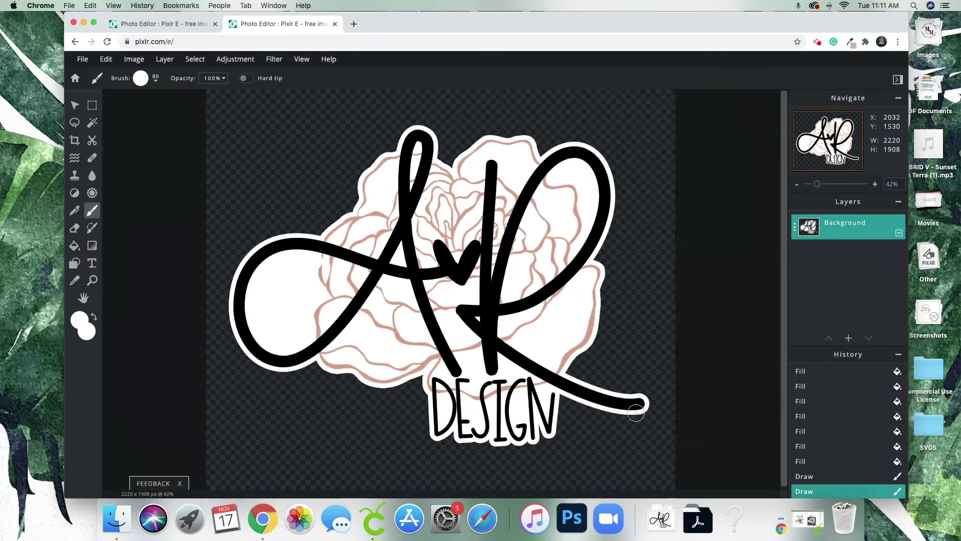
scroll(508, 325, "up", 8)
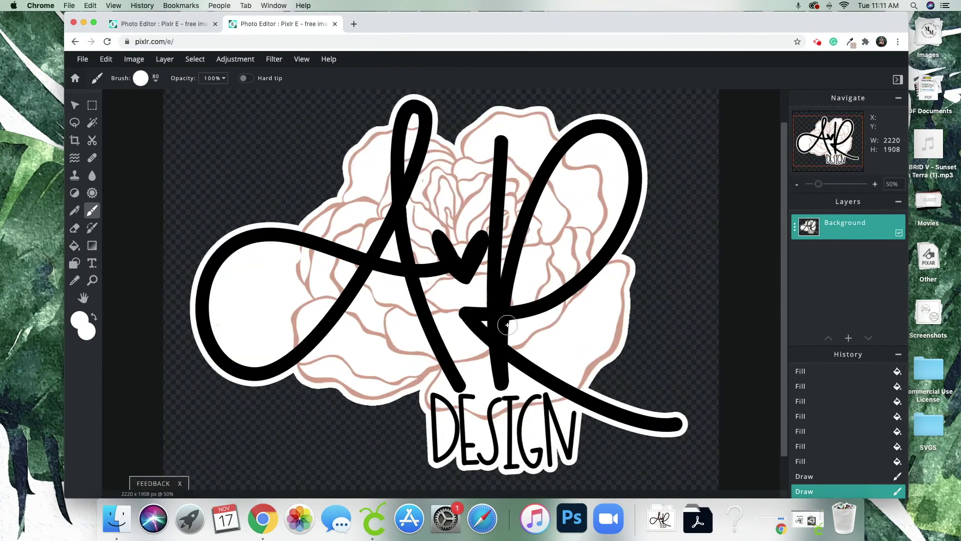
left_click(154, 78)
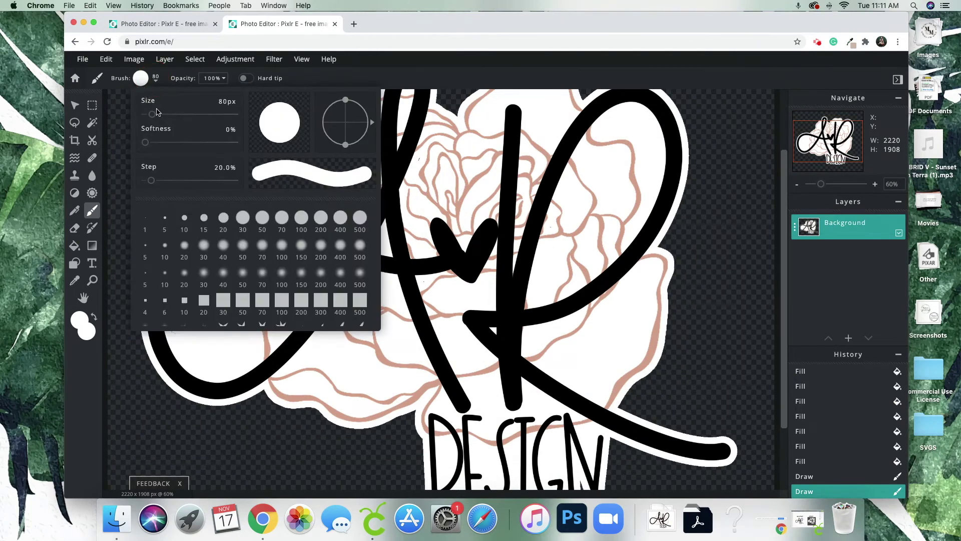
left_click_drag(150, 114, 149, 115)
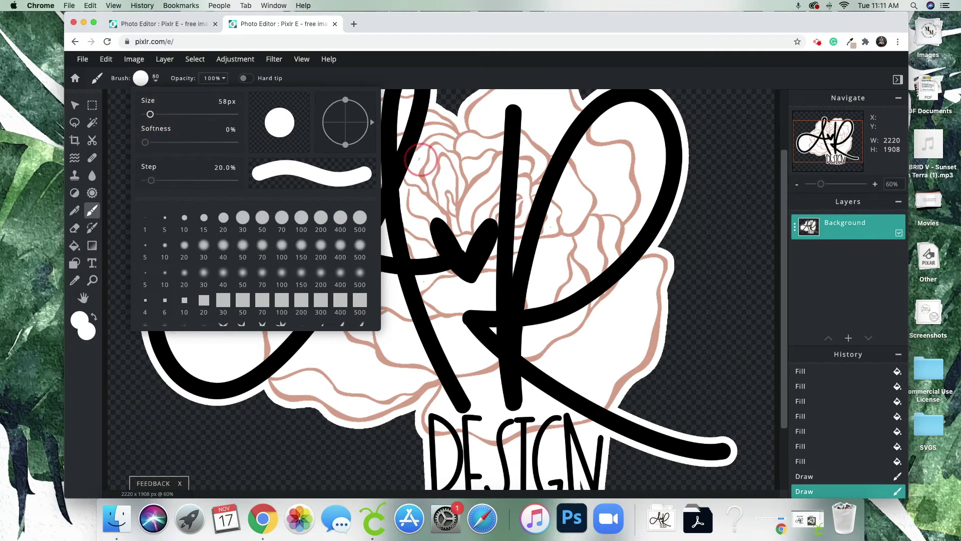
left_click(419, 159)
key("ctrl+z")
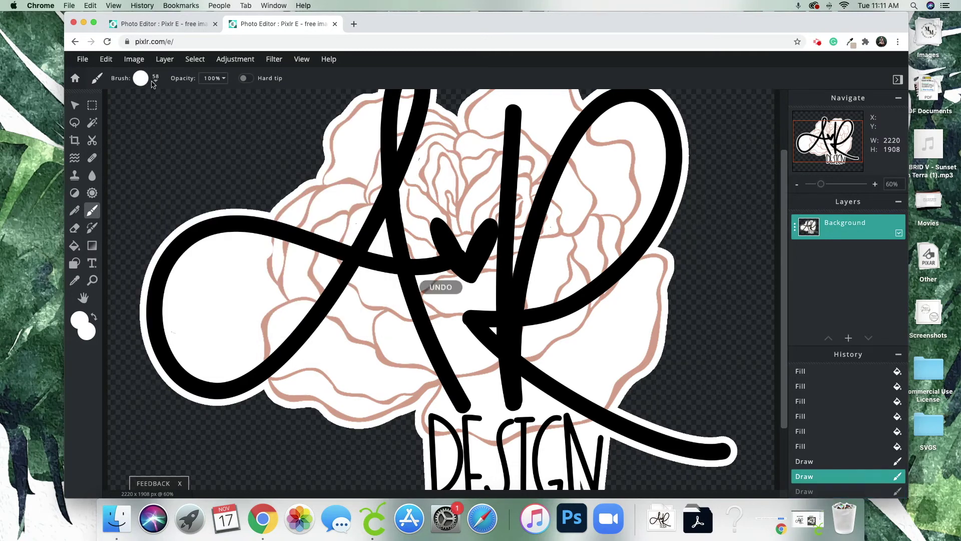
Step: Set the brush size to 30 px and paint white over the small specks beside the A and inside the R
left_click(150, 82)
left_click_drag(149, 114, 149, 114)
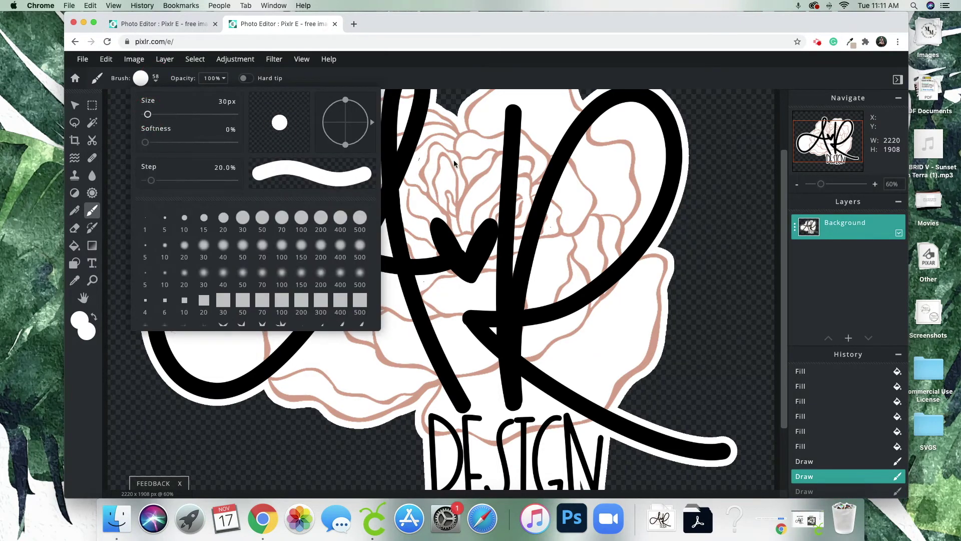
left_click(419, 159)
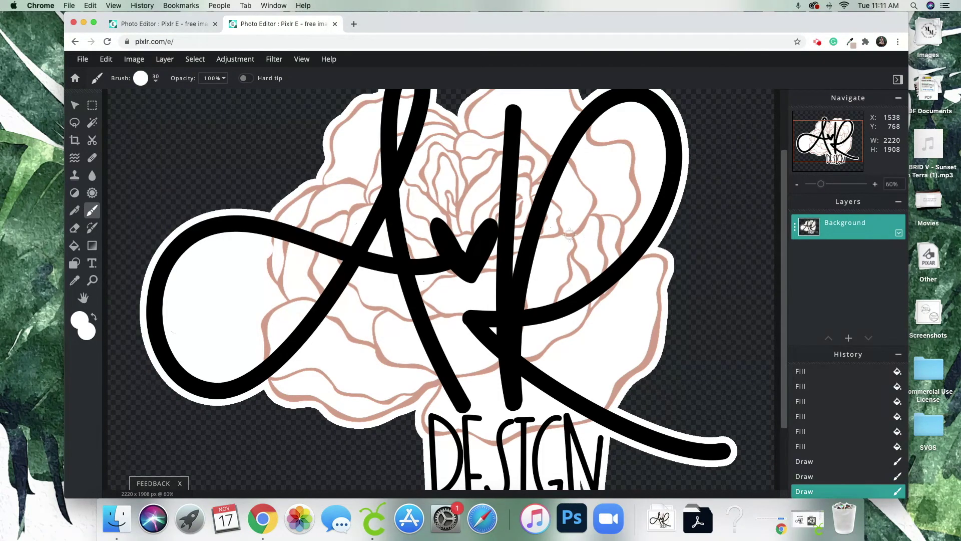
left_click(551, 228)
scroll(646, 318, "down", 2)
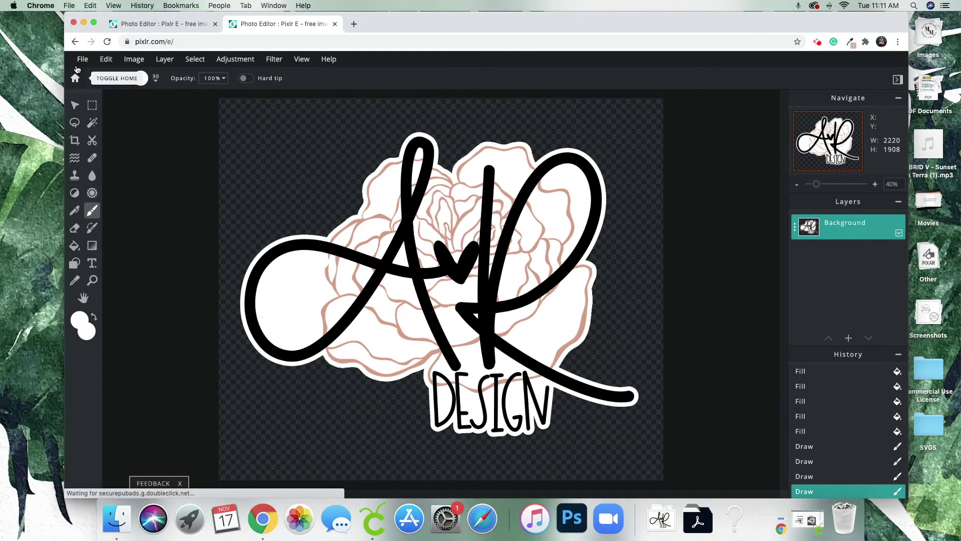
Step: Save the image as a PNG named "logo offset" at 2220 by 1908 pixels
left_click(76, 61)
left_click(92, 151)
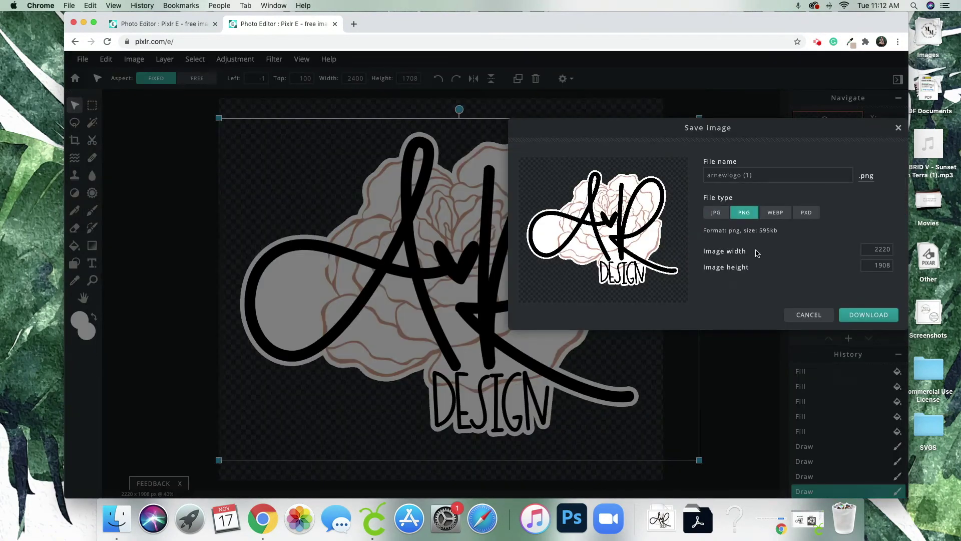
left_click_drag(767, 173, 688, 173)
type("logo offset")
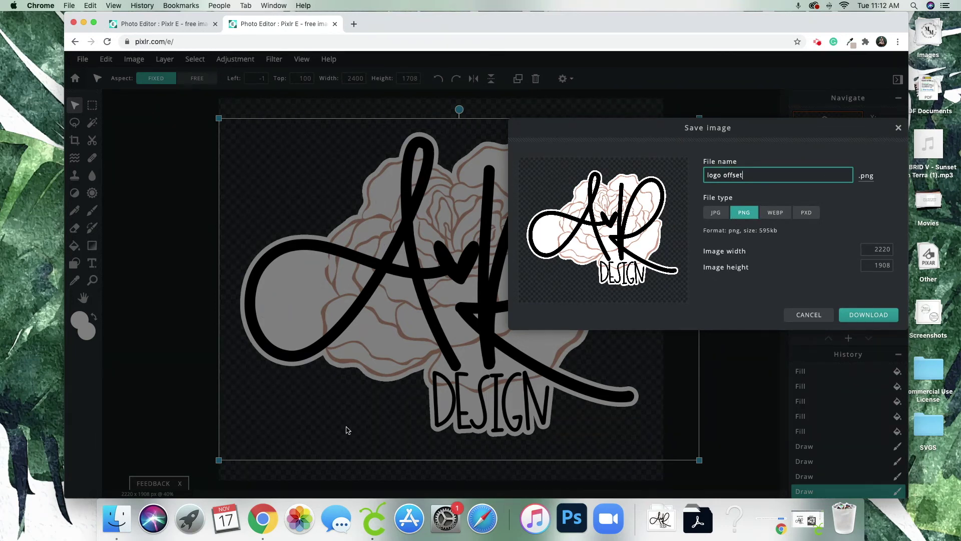
left_click(860, 319)
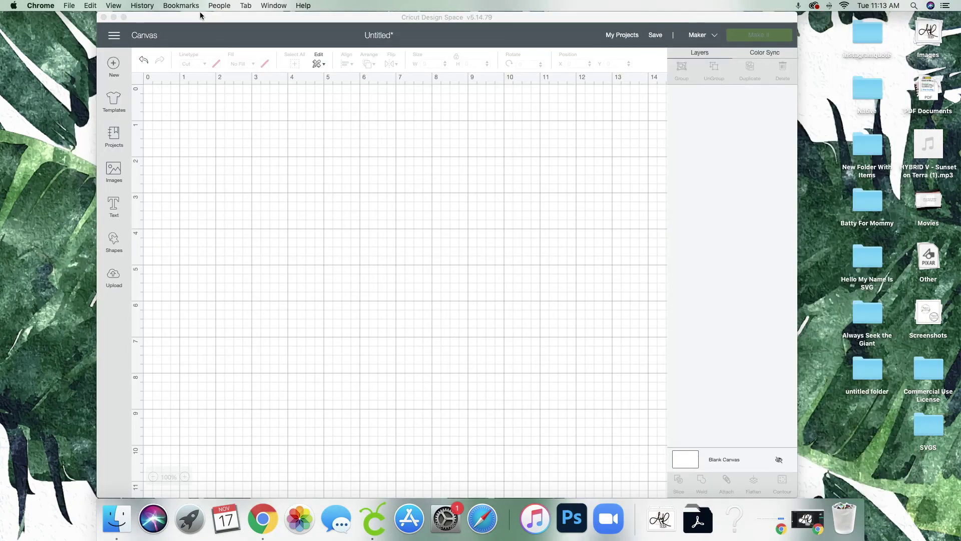
Step: Switch to Cricut Design Space and expand its blank canvas window to full screen
mouse_move(200, 17)
left_mouse_down()
mouse_move(200, 39)
mouse_move(217, 23)
left_mouse_up()
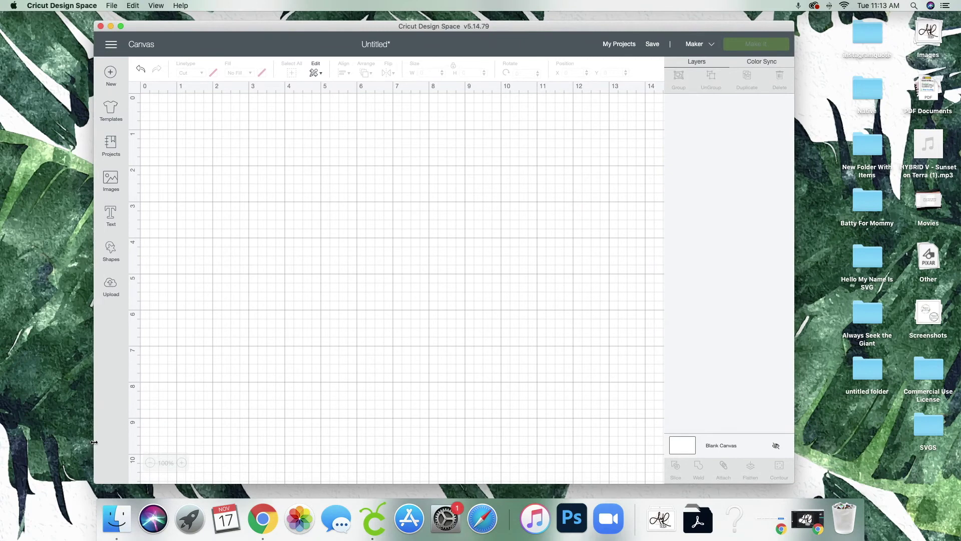
left_click_drag(94, 442, 45, 440)
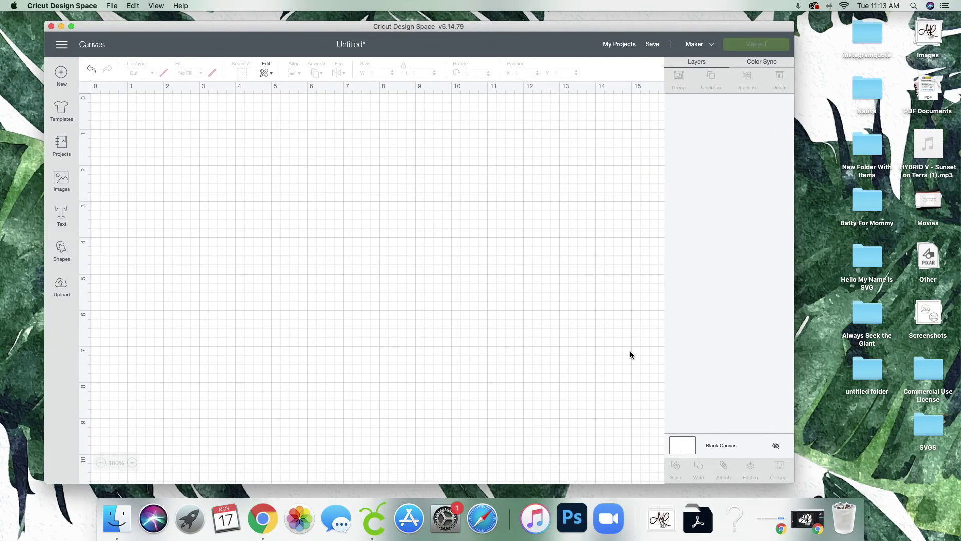
left_click(71, 26)
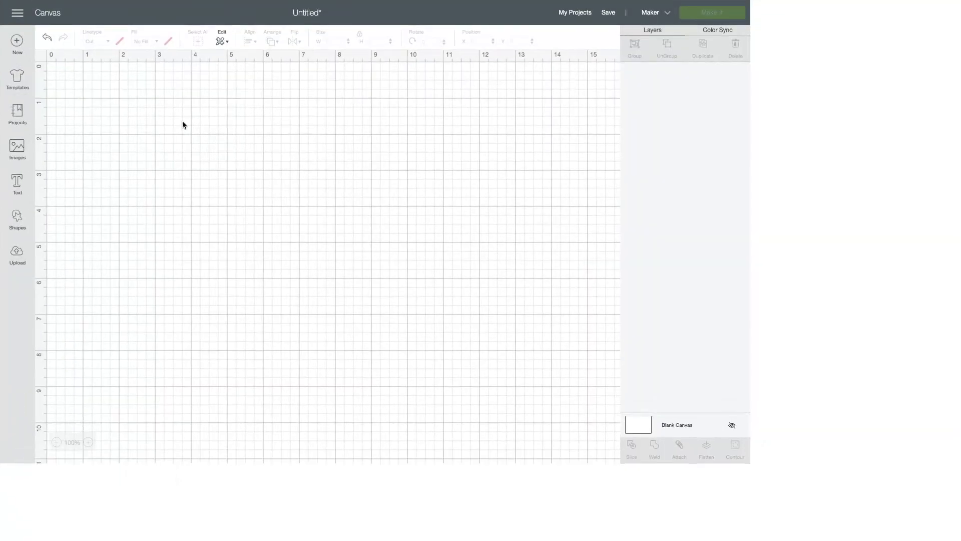
Step: Upload logo offset.png from the Desktop folder as a new image
left_click(18, 255)
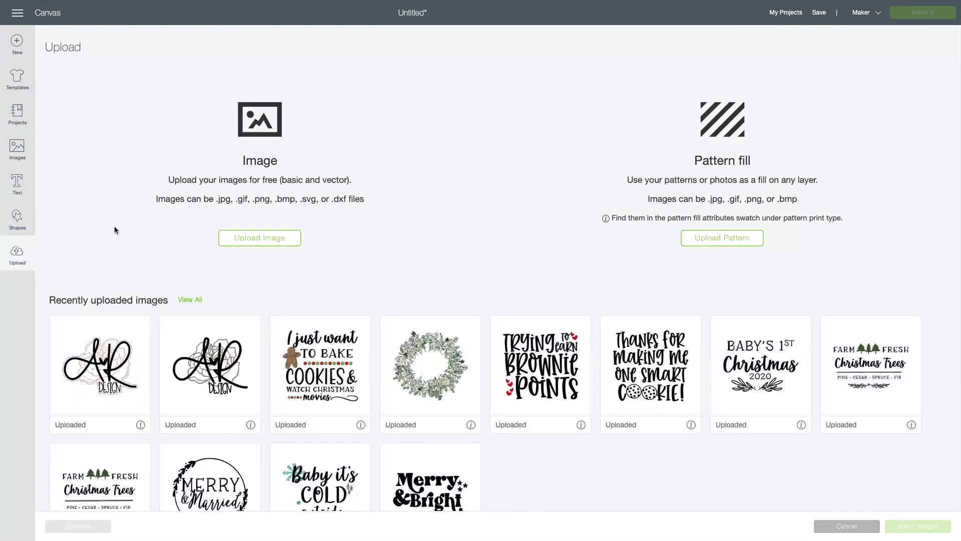
left_click(279, 238)
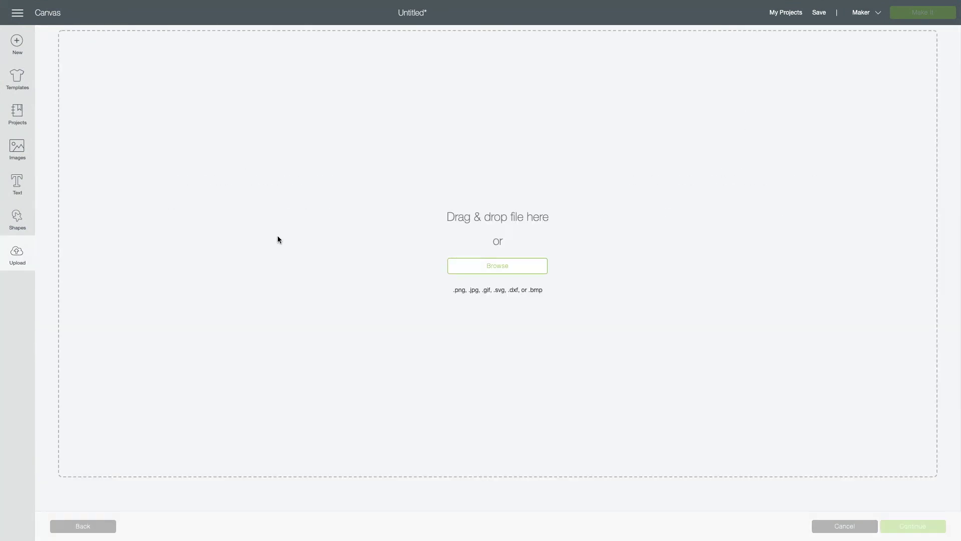
left_click(515, 271)
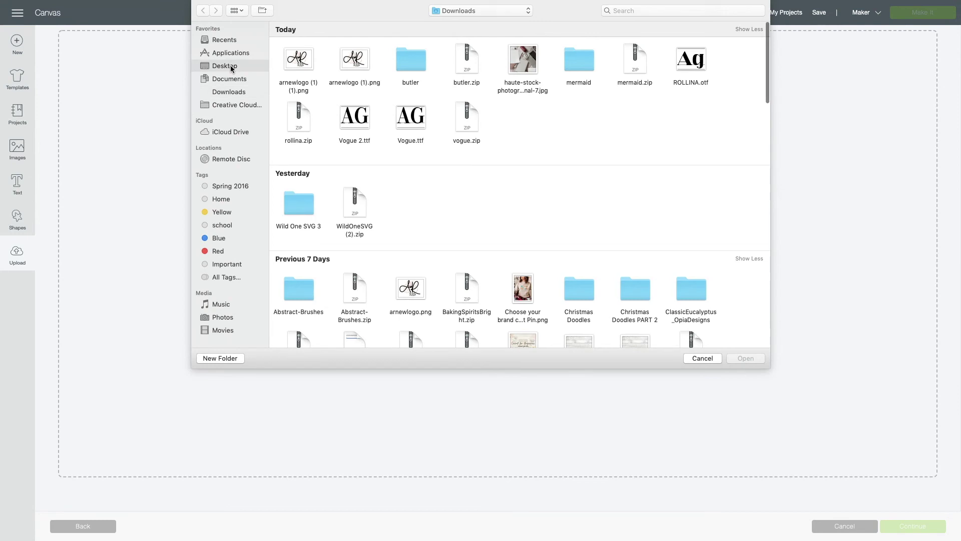
left_click(230, 65)
left_click(296, 57)
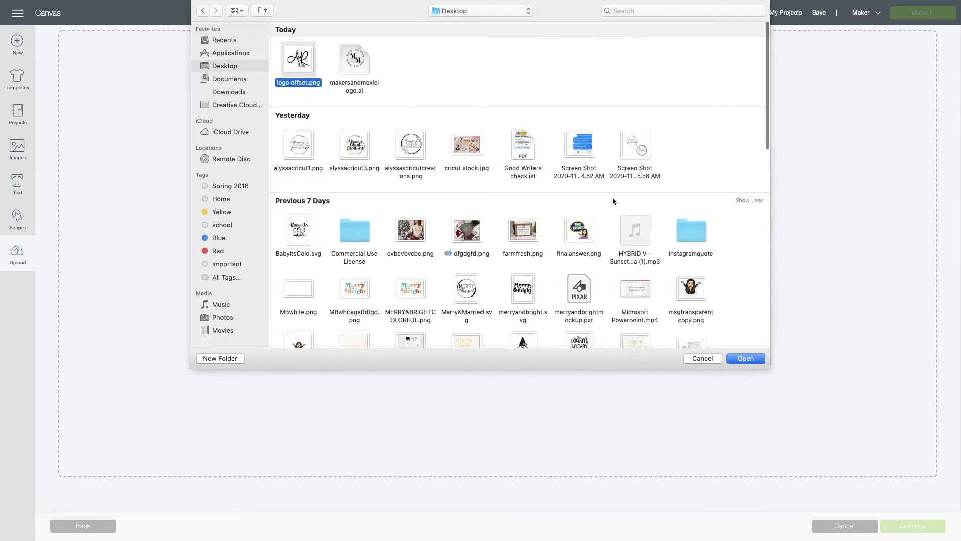
left_click(742, 358)
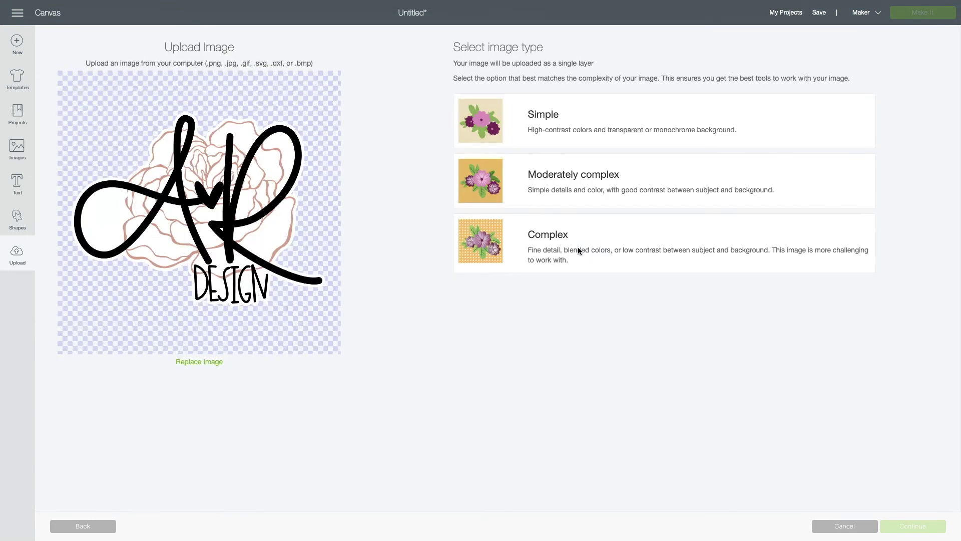
Step: Set the image type to Complex, leave the background unerased and save the logo as a Print Then Cut image
left_click(491, 242)
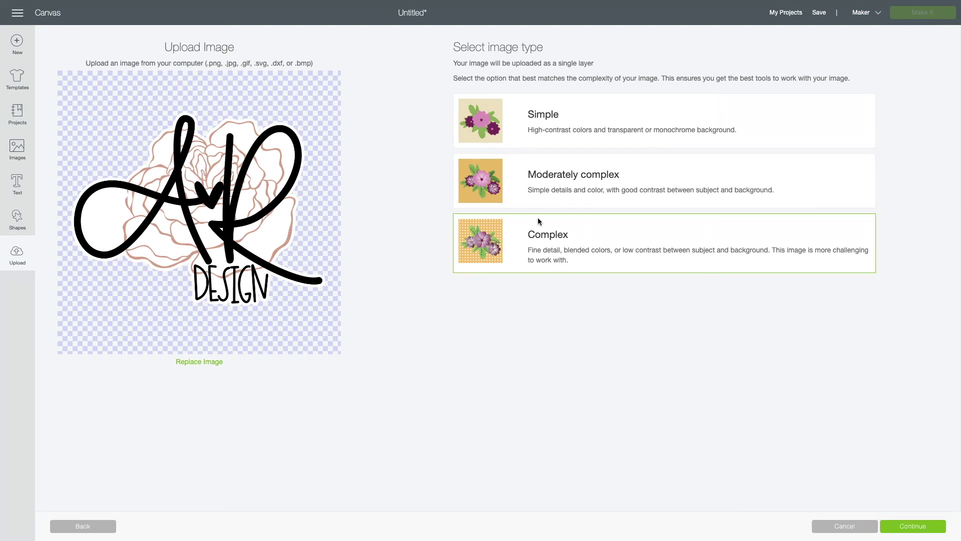
left_click(909, 521)
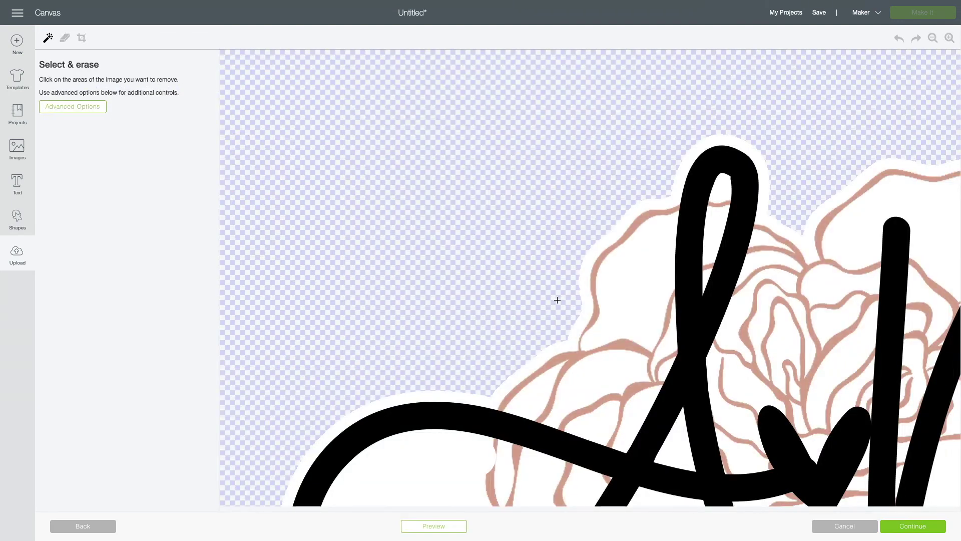
scroll(557, 299, "down", 10)
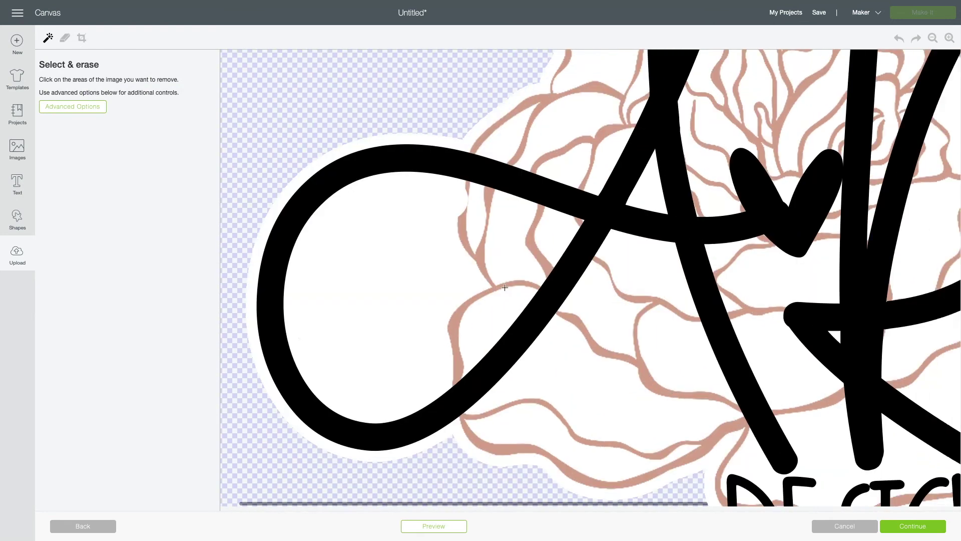
scroll(505, 287, "down", 10)
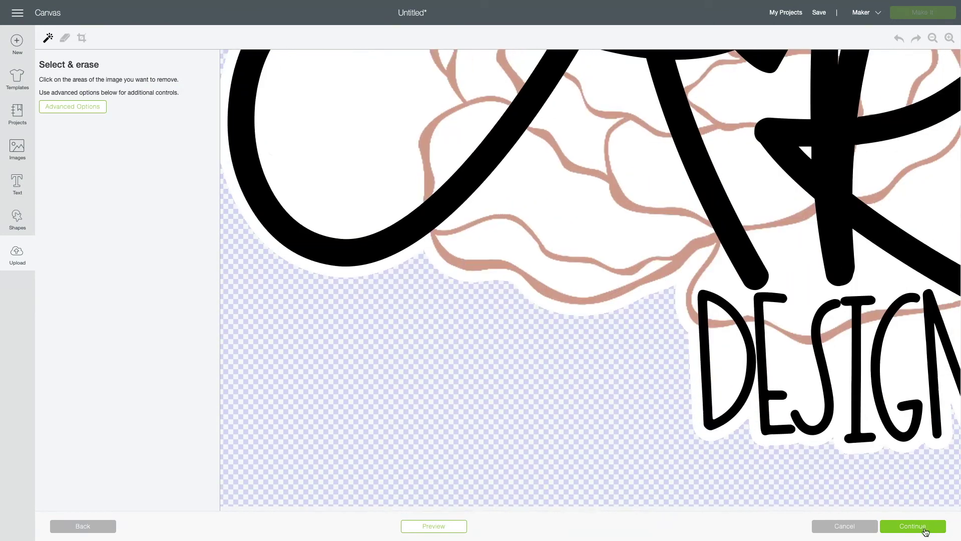
left_click(925, 529)
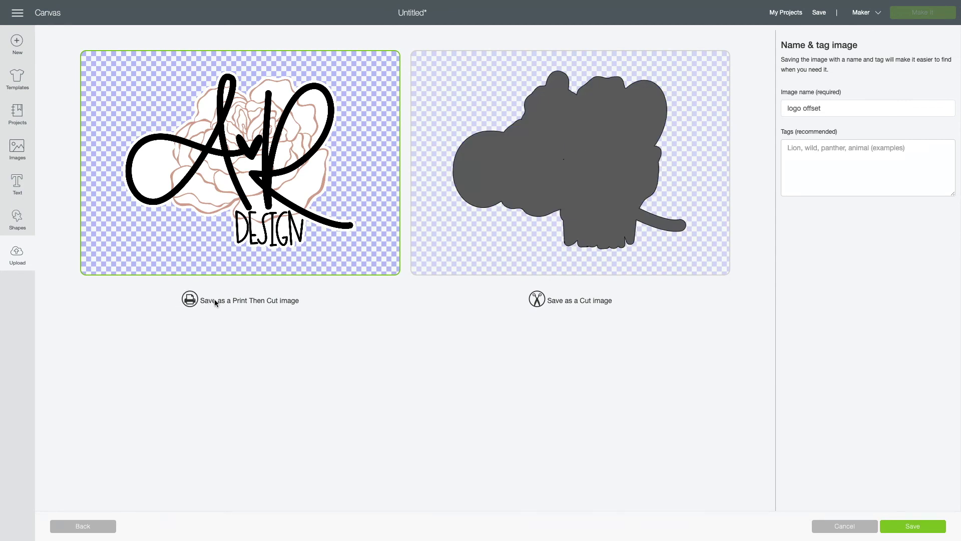
left_click(937, 531)
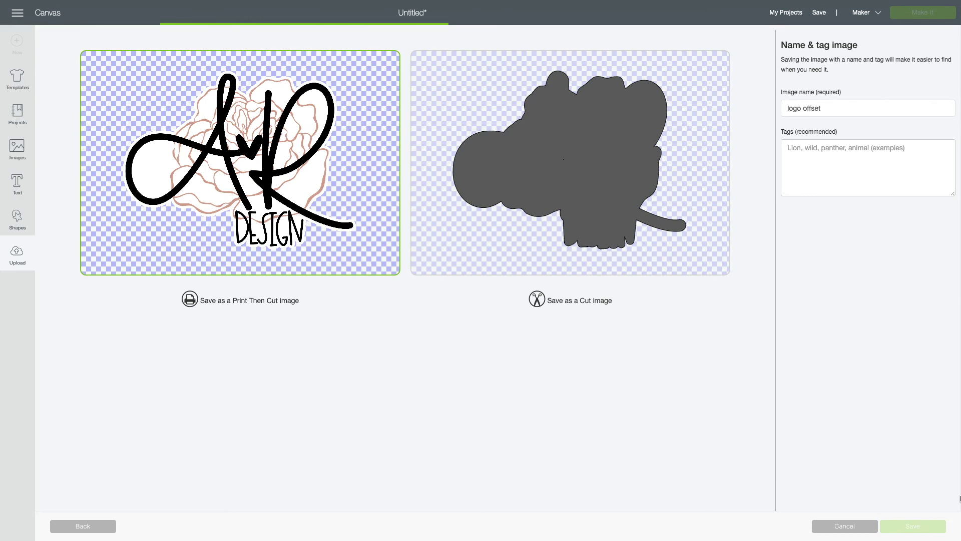
Step: Insert the uploaded logo offset image into the canvas and scale it down to about 4.57 by 3.49 inches
left_click(122, 351)
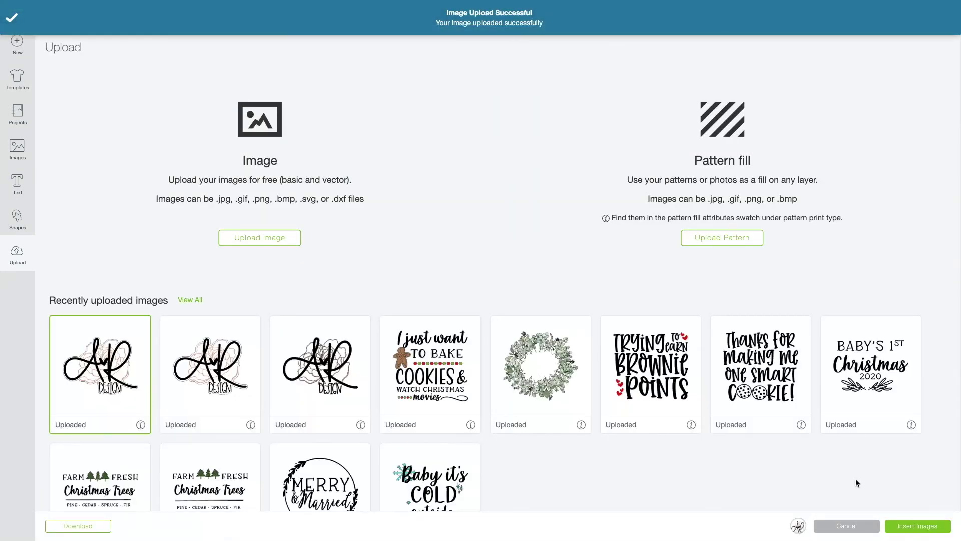
left_click(915, 525)
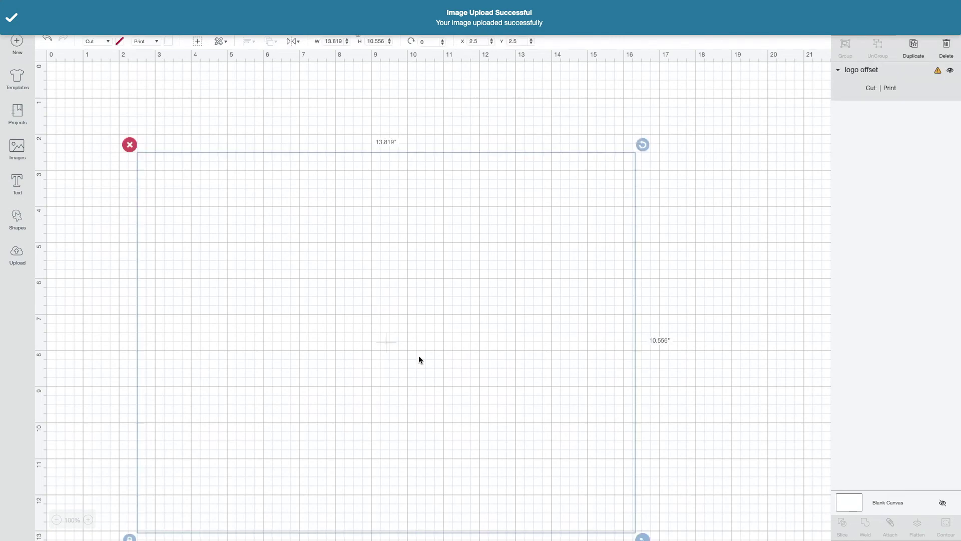
left_click_drag(654, 471, 320, 284)
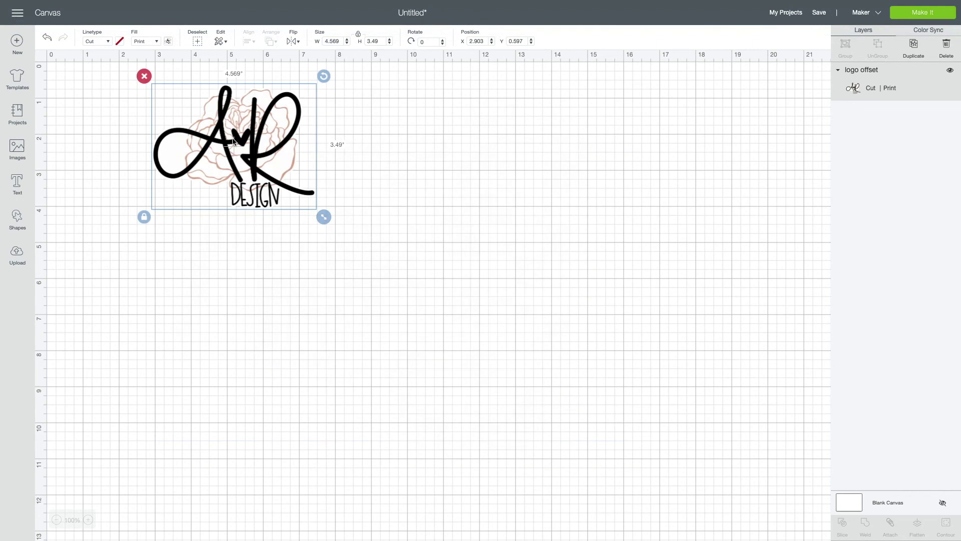
left_click(471, 262)
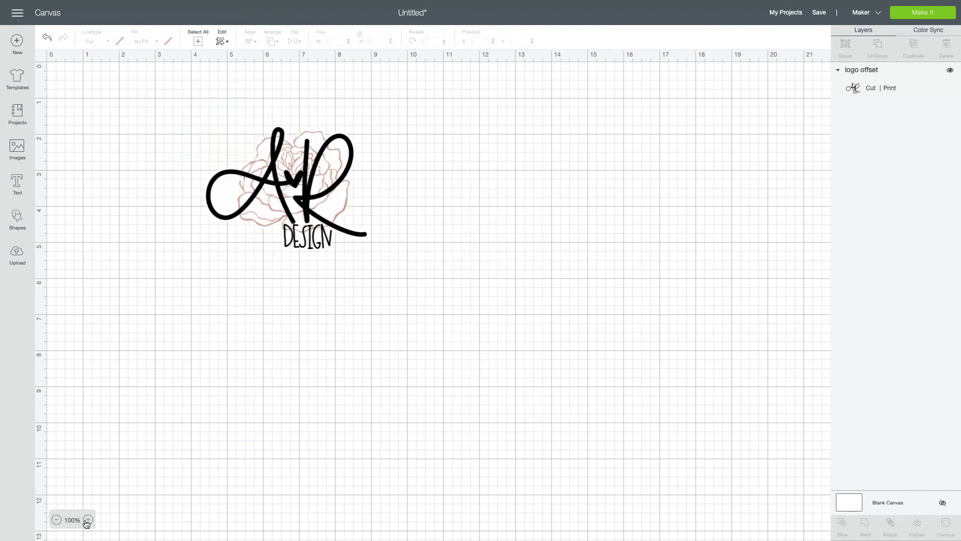
Step: Return Design Space from full screen to a smaller window and reposition the logo near the centre of the visible canvas
left_click(88, 520)
left_click(88, 520)
left_click(88, 520)
left_click(474, 230)
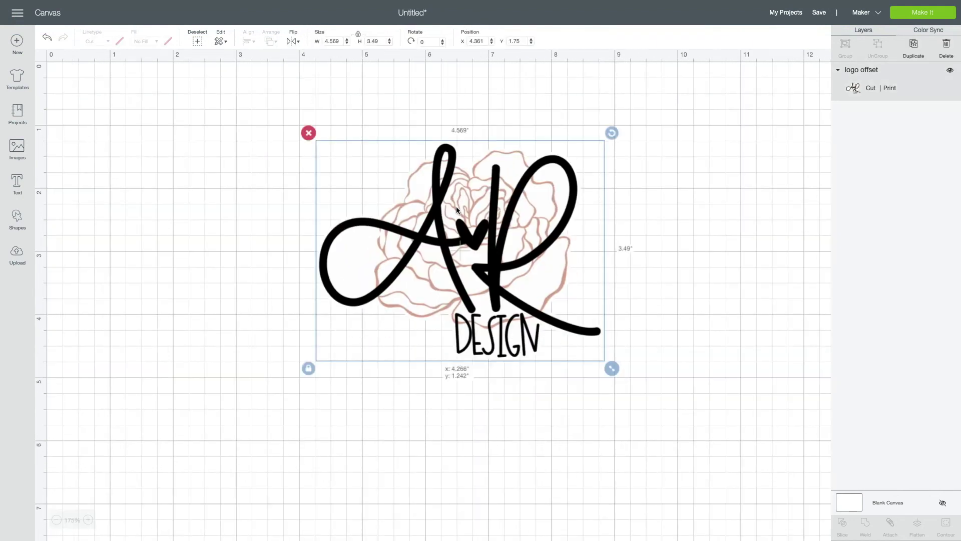
mouse_move(5, 21)
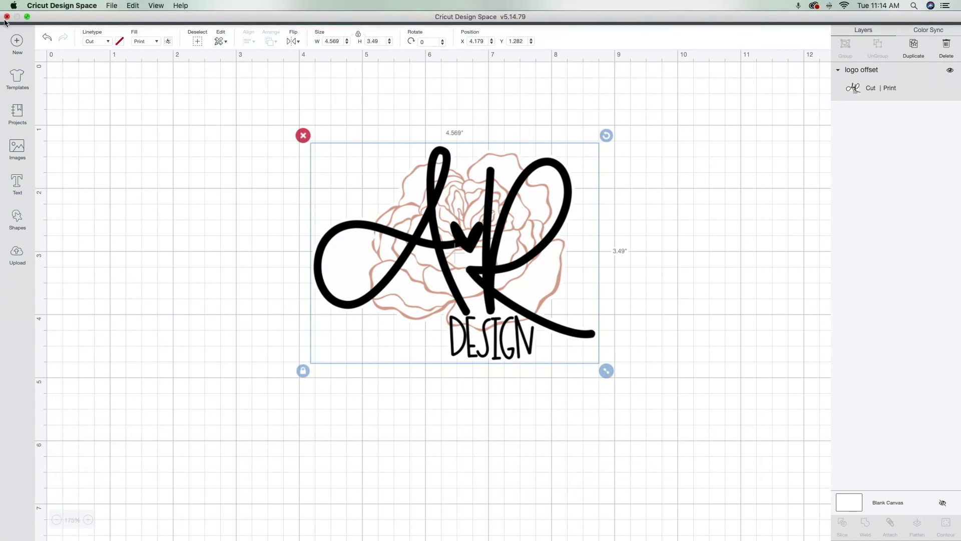
left_click(27, 17)
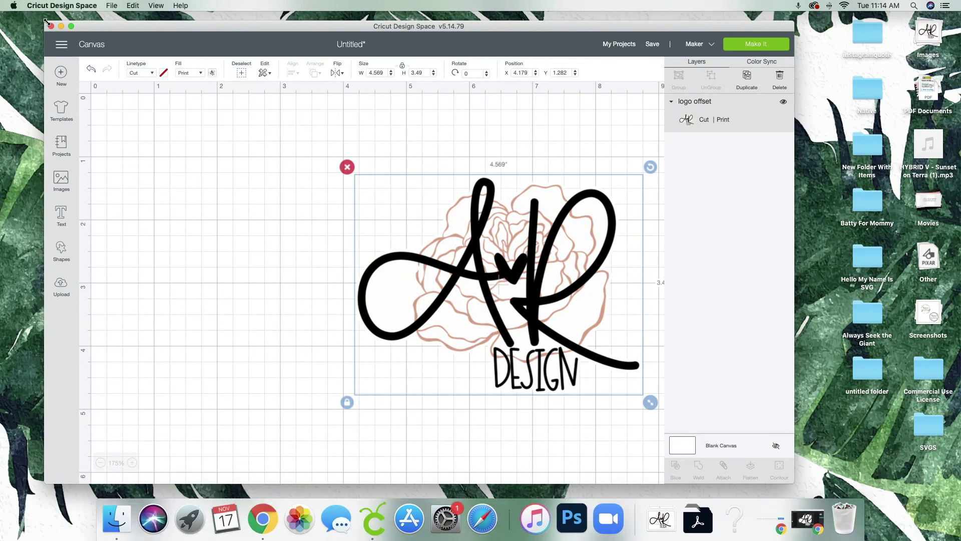
left_click_drag(528, 263, 424, 255)
left_click(585, 261)
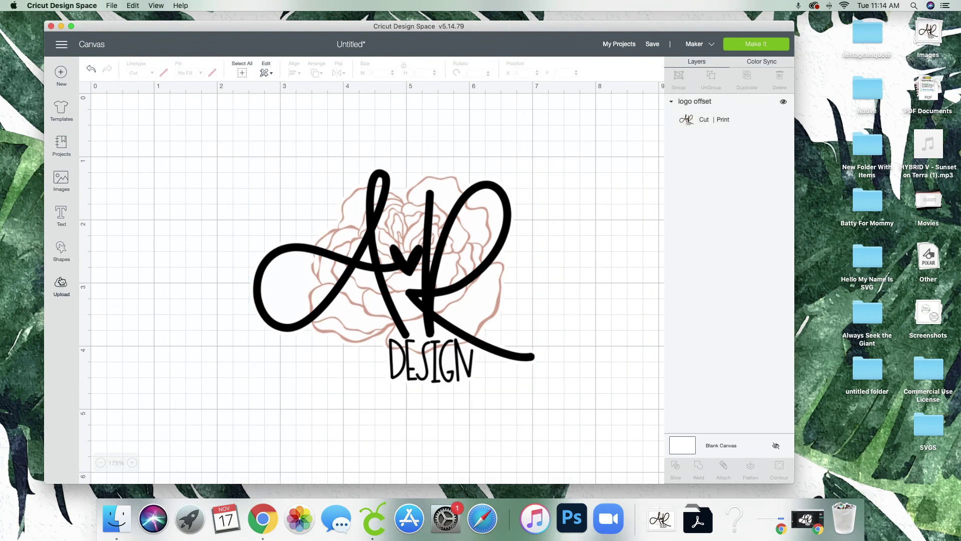
left_click(262, 519)
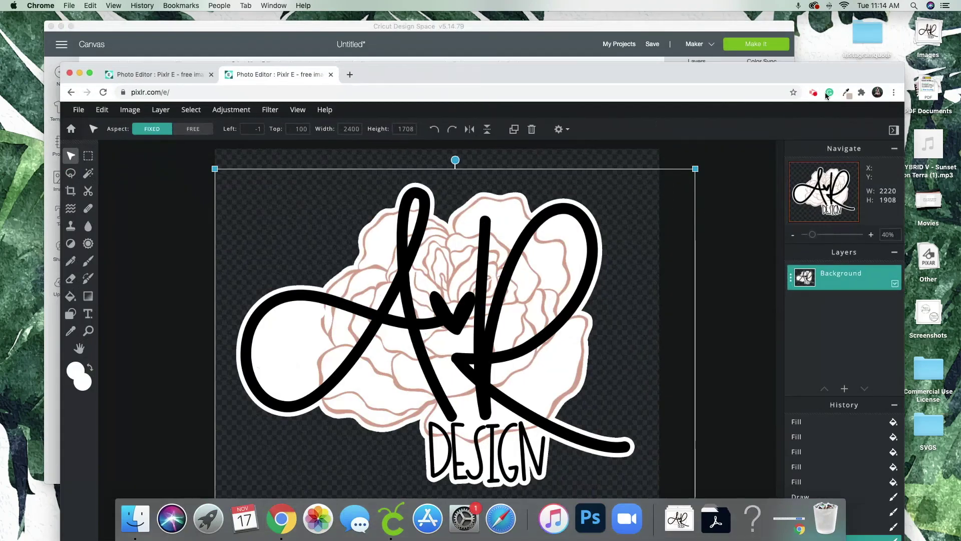
left_click(814, 5)
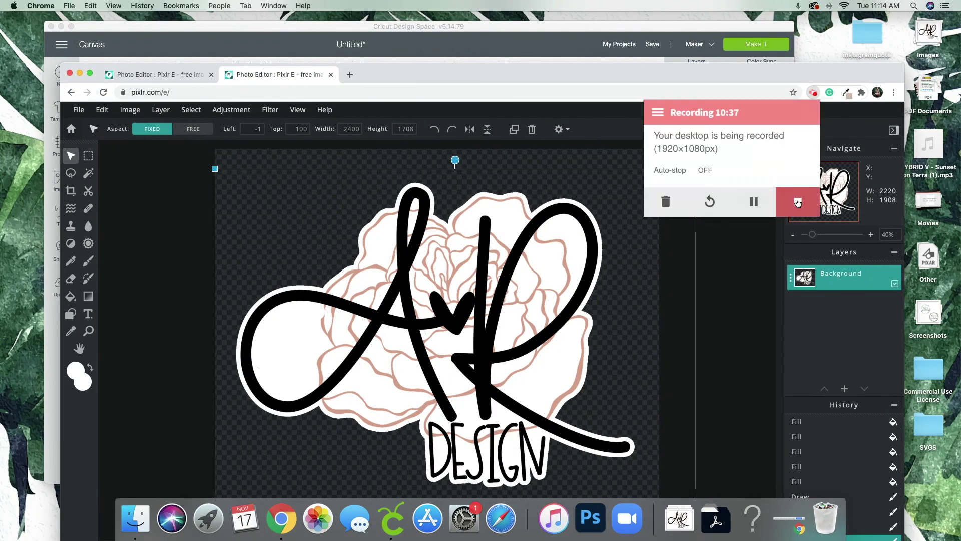